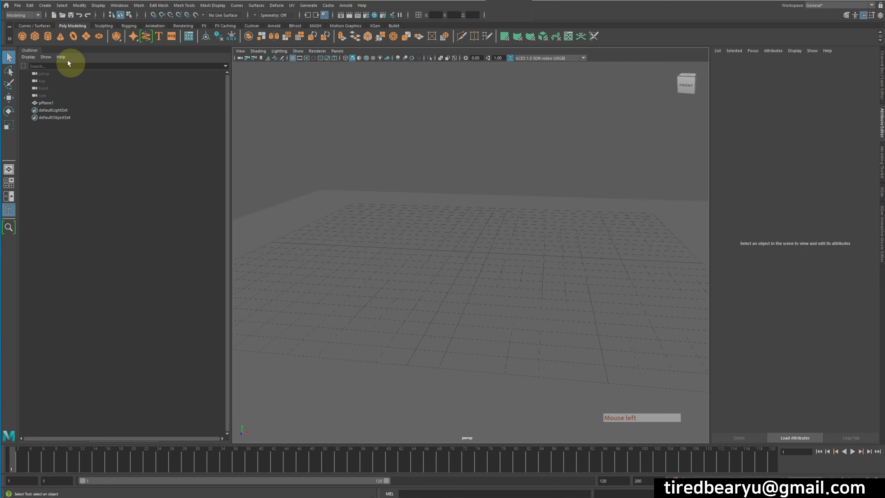
Create a polygon sphere, raise it about 1 unit onto the plane, and shift it about 1.8 units along negative X
left_click(21, 36)
left_click_drag(545, 239, 530, 226, "alt")
right_click_drag(529, 226, 655, 241, "alt")
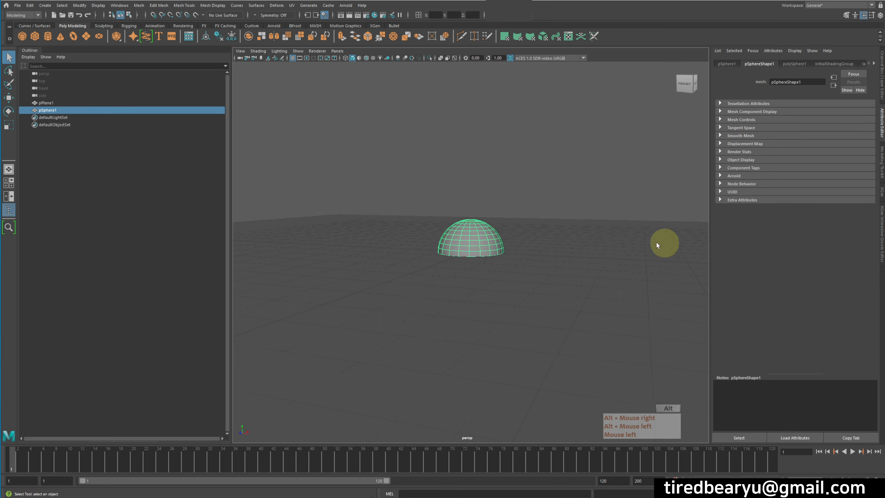
key("w")
left_click_drag(470, 179, 501, 195)
left_click_drag(537, 221, 485, 218)
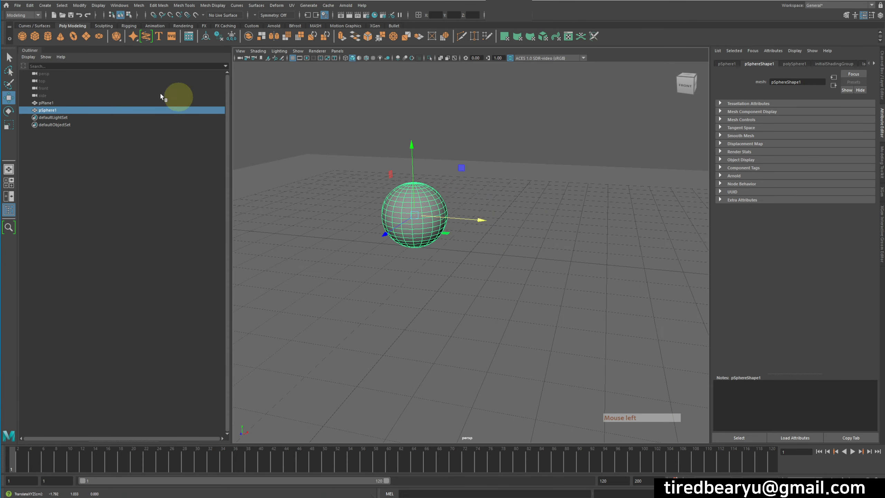
Create a polygon cylinder, raise it about 0.97 units onto the plane, and move it back along Z beside the sphere
left_click(48, 36)
mouse_move(476, 179)
left_mouse_down()
mouse_move(471, 147)
mouse_move(470, 164)
left_mouse_up()
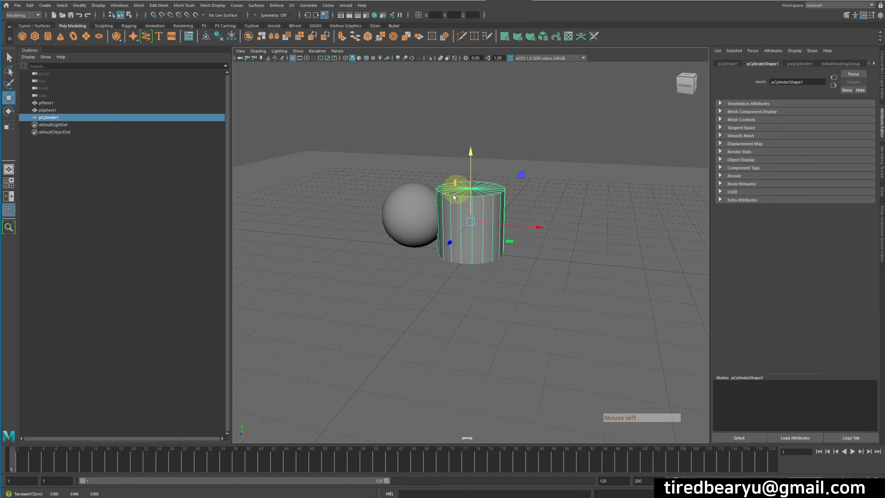
left_click_drag(450, 240, 462, 221)
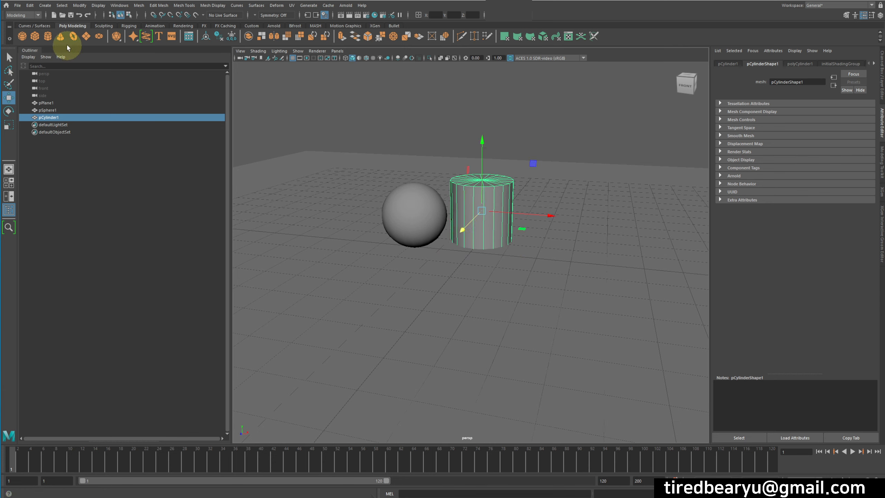
Create a polygon torus, stand it up at a tilt, and move it up behind the sphere
left_click(69, 36)
key("e")
left_click_drag(455, 223, 589, 297)
key("r")
key("w")
left_click_drag(480, 251, 379, 183)
key("e")
left_click_drag(438, 195, 329, 183)
Adjust the torus's position and size so it sits tilted above the plane, behind the sphere
left_click_drag(411, 200, 489, 209, "alt")
key("w")
middle_click_drag(550, 235, 501, 224)
left_click_drag(501, 225, 405, 211, "alt")
middle_click_drag(495, 216, 518, 219)
key("r")
middle_click_drag(398, 164, 391, 155)
key("w")
left_click_drag(389, 157, 412, 125)
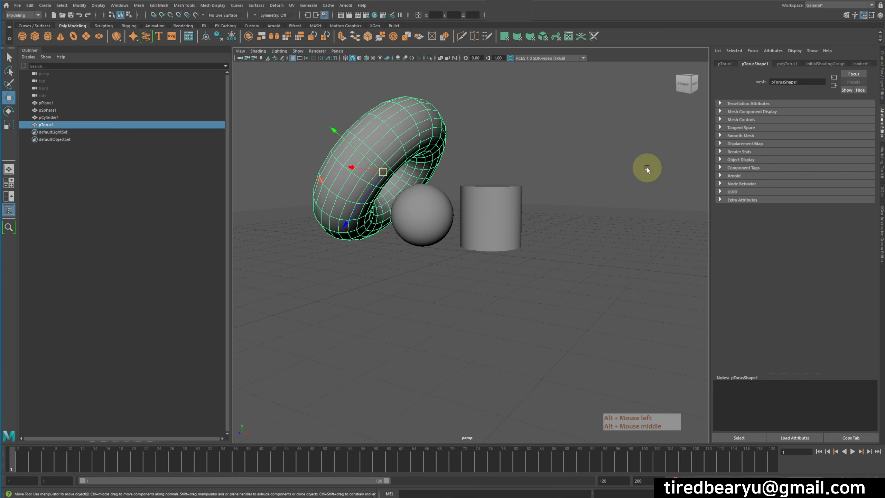
Assign a new Arnold aiStandardSurface material to the torus
middle_click_drag(529, 188, 593, 209, "alt")
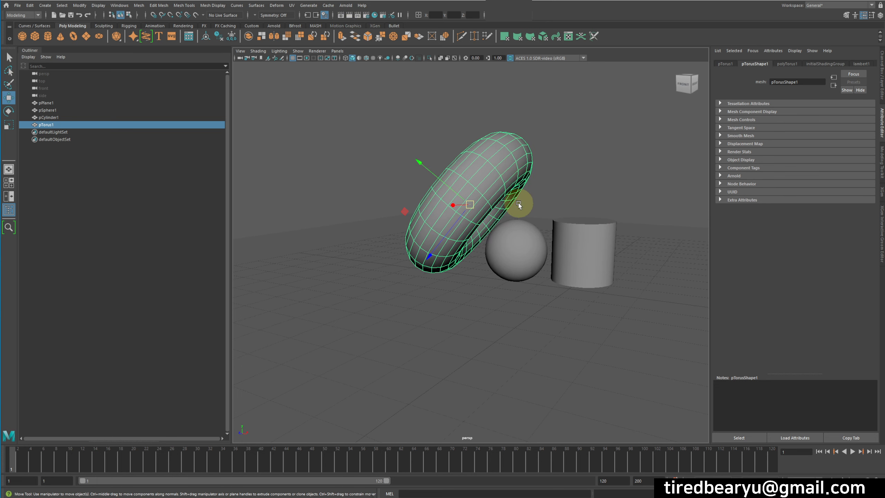
right_click(485, 160)
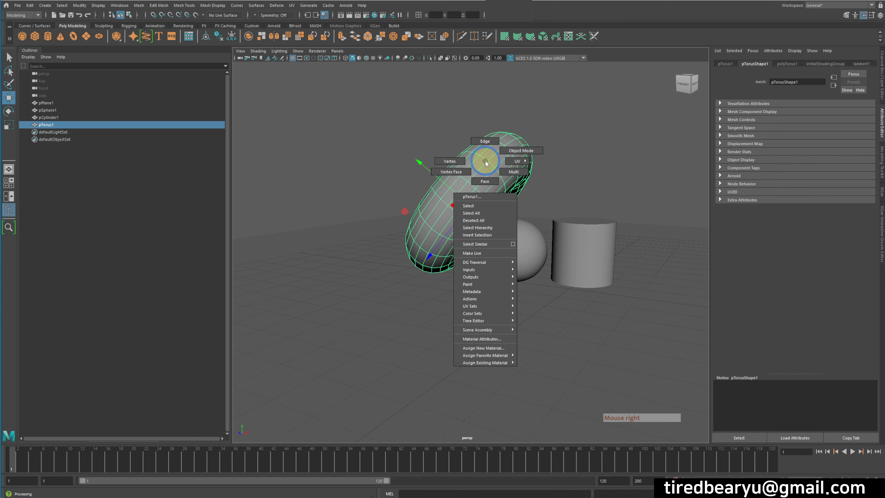
left_click(481, 348)
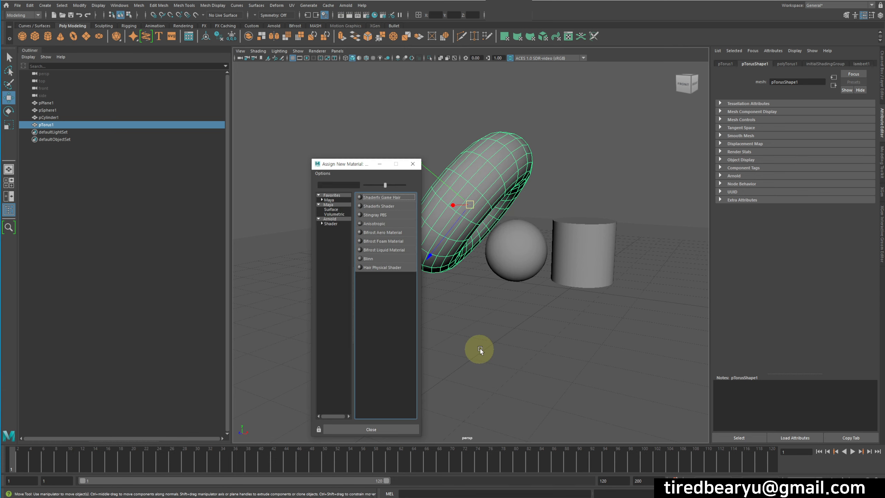
left_click(328, 224)
left_click(383, 320)
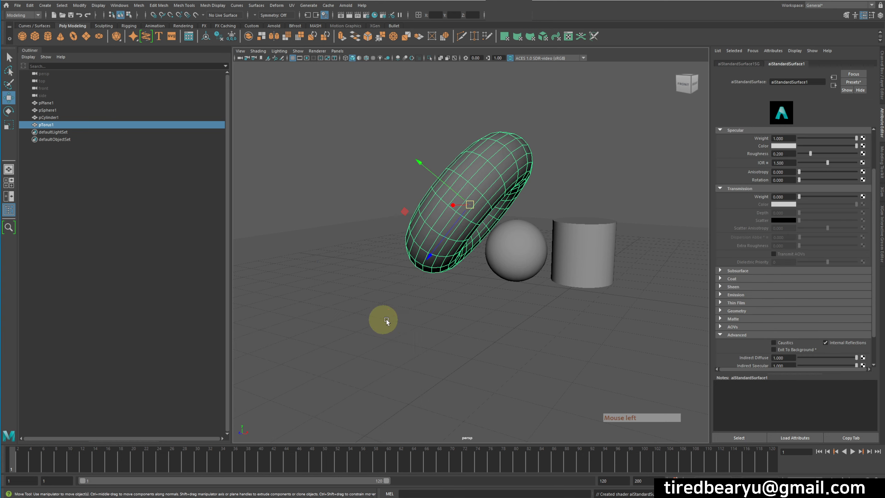
Assign a separate new aiStandardSurface material to the sphere
left_click(514, 248)
right_click_drag(521, 238, 533, 428)
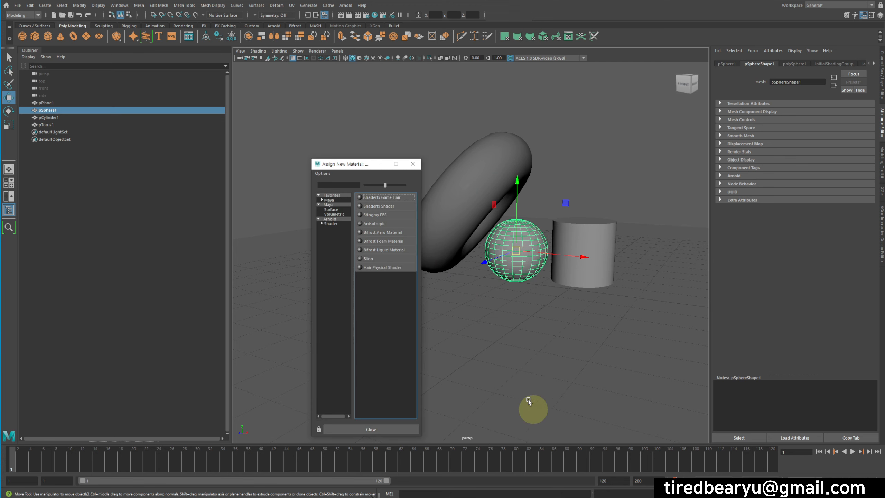
left_click(330, 223)
left_click(387, 320)
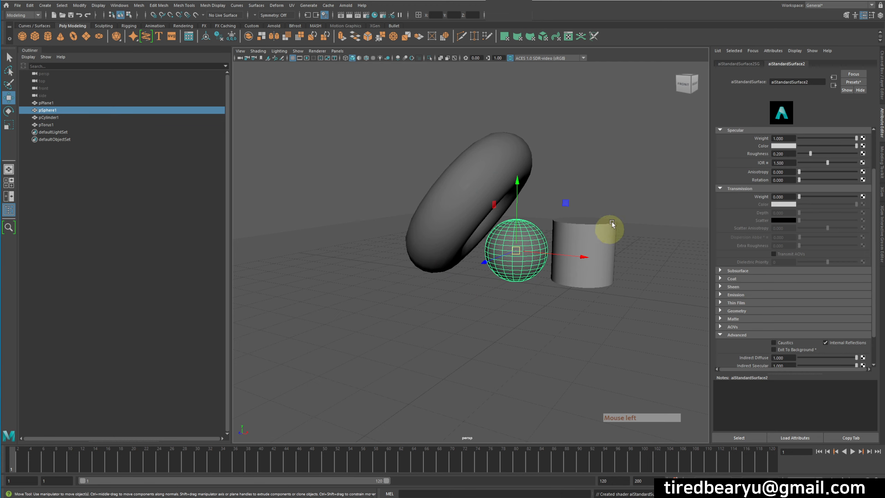
Assign its own new aiStandardSurface material to the cylinder
left_click(612, 224)
left_click(598, 230)
right_click_drag(582, 230, 581, 417)
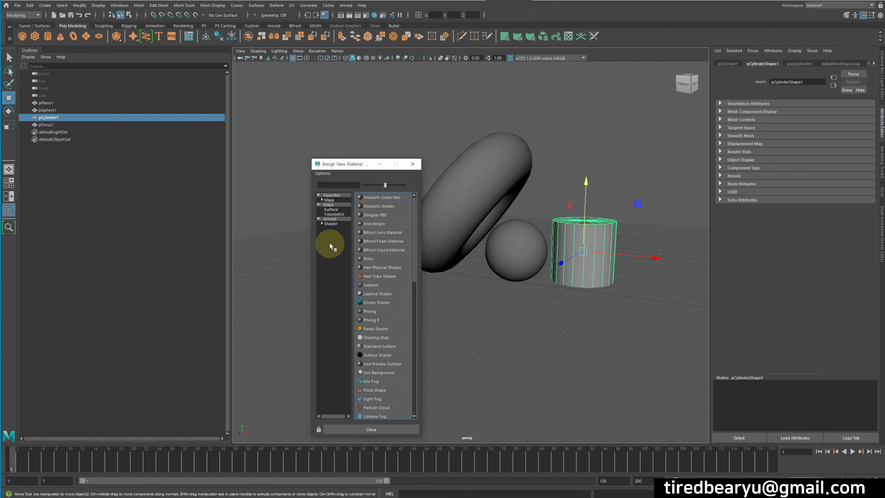
left_click(329, 223)
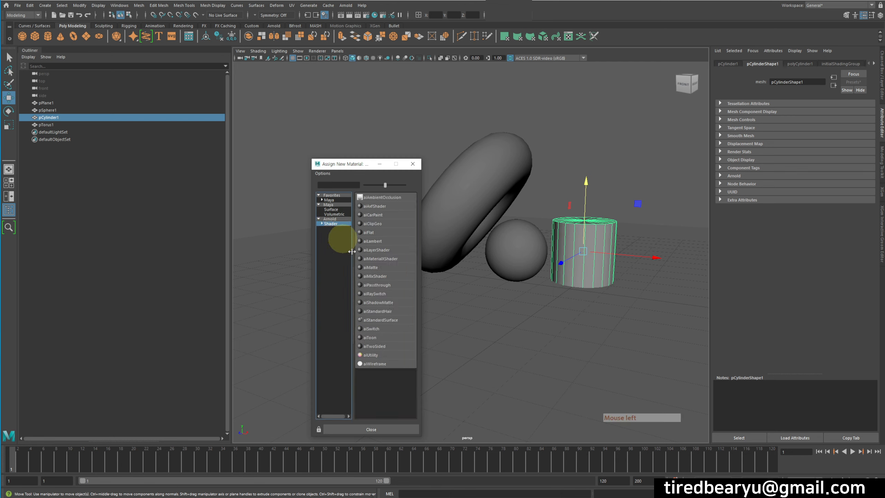
left_click(386, 321)
Assign a new aiStandardSurface material to the ground plane
left_click(372, 287)
right_click_drag(345, 252, 349, 440)
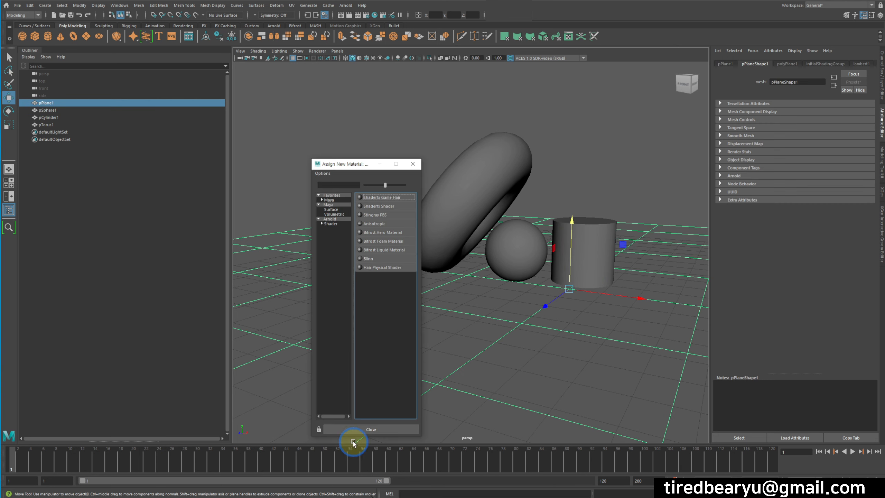
left_click(329, 223)
left_click(391, 320)
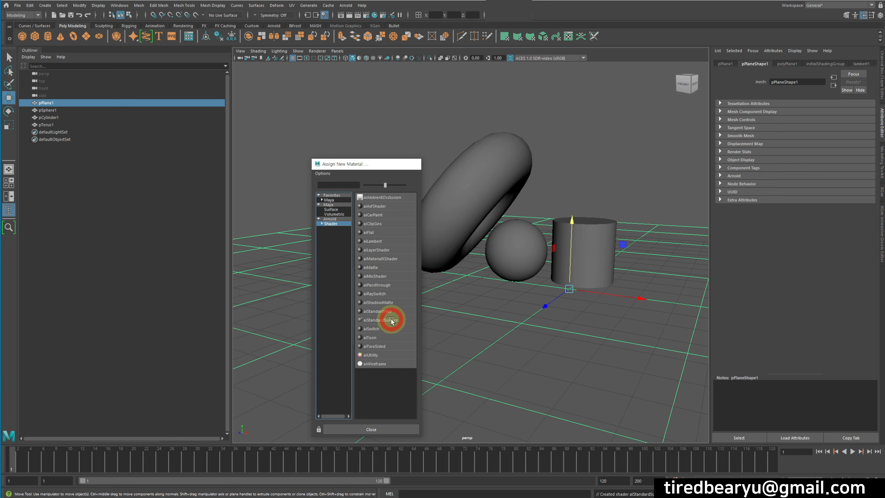
Start an Arnold RenderView render of the perspective view and move its window aside to uncover part of the scene
left_click_drag(603, 114, 629, 172, "alt")
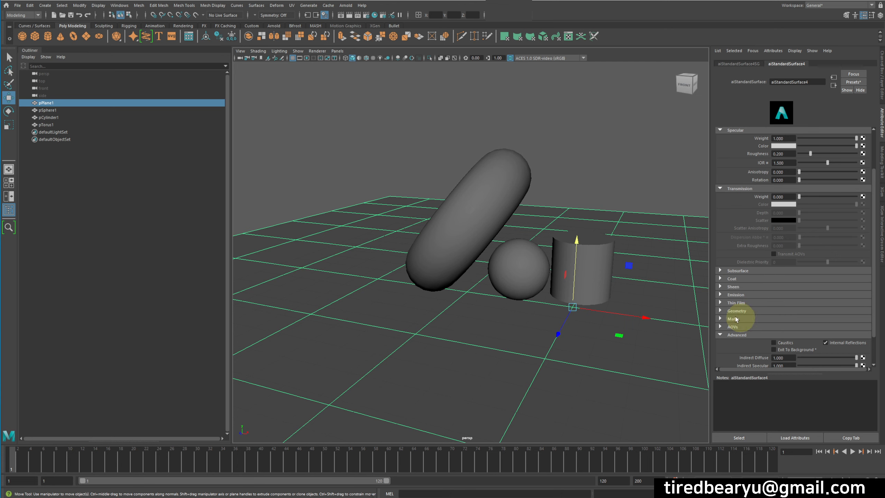
left_click_drag(580, 188, 571, 132, "alt")
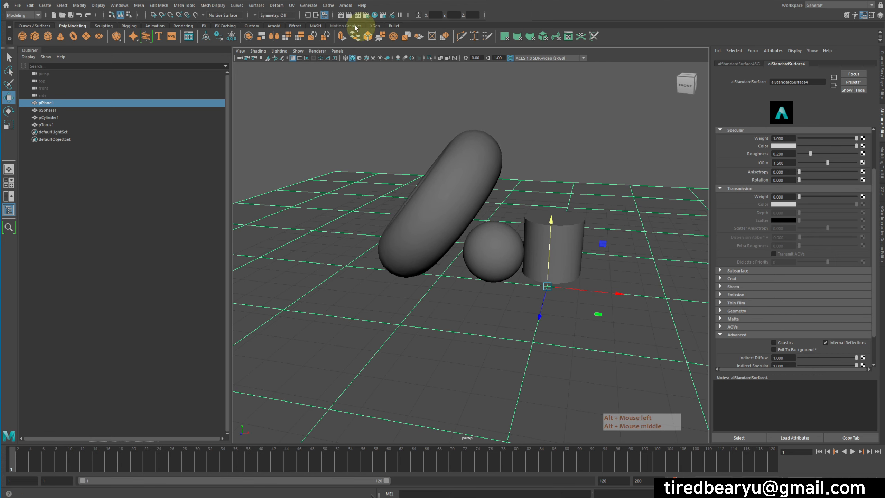
left_click(344, 5)
left_click(350, 14)
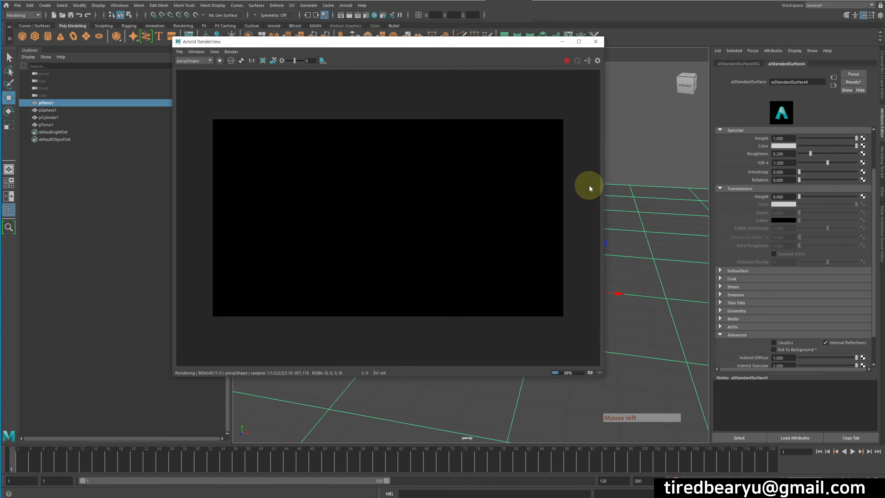
left_click_drag(467, 44, 357, 62)
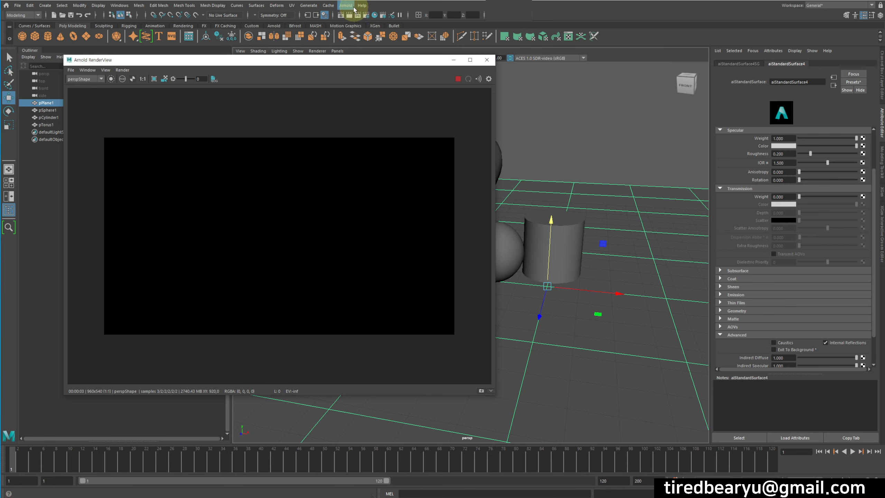
Add an Arnold Skydome Light to light the scene
left_click(353, 9)
mouse_move(370, 38)
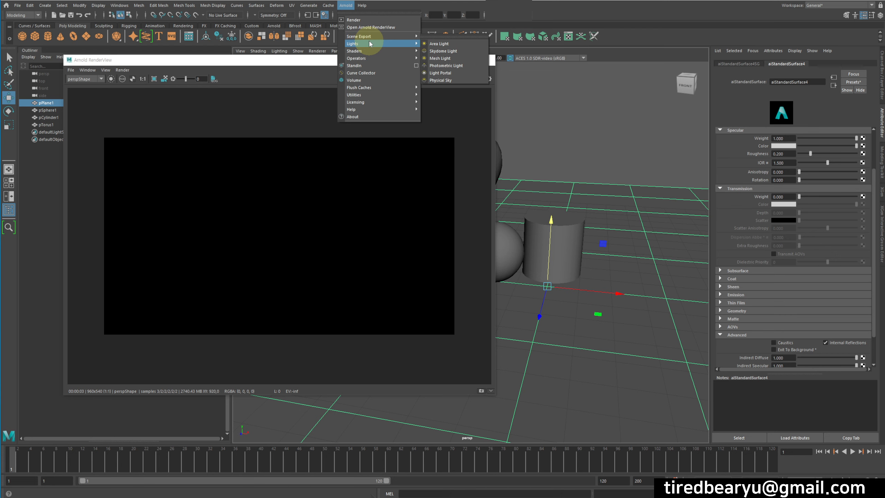
left_click(442, 51)
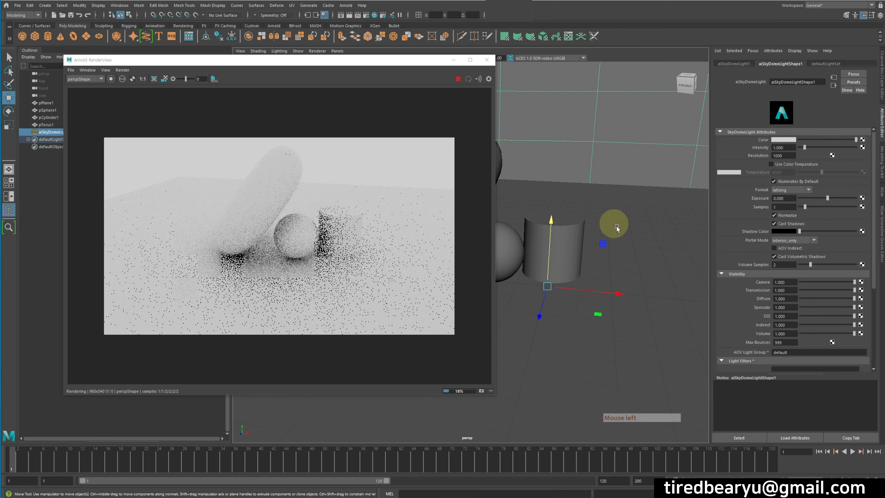
left_click_drag(671, 322, 651, 324, "alt")
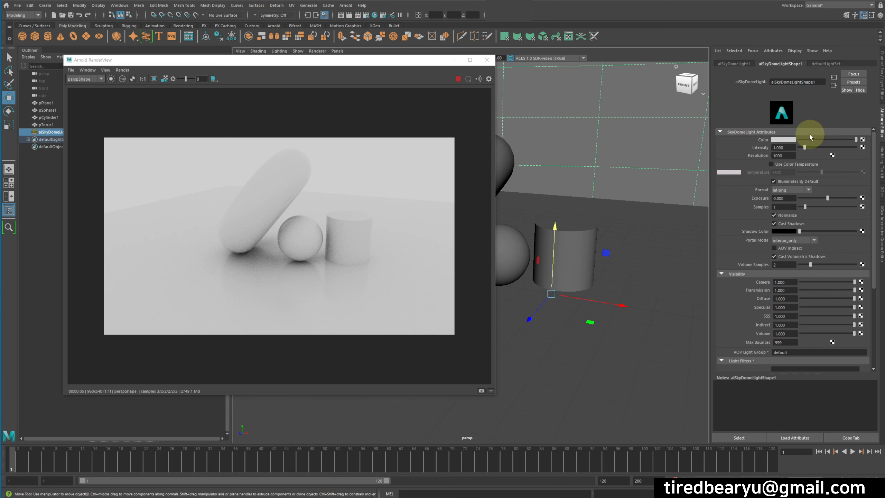
Connect a file texture to the skydome light's color and open the file browser for its image
left_click(863, 146)
left_click(634, 157)
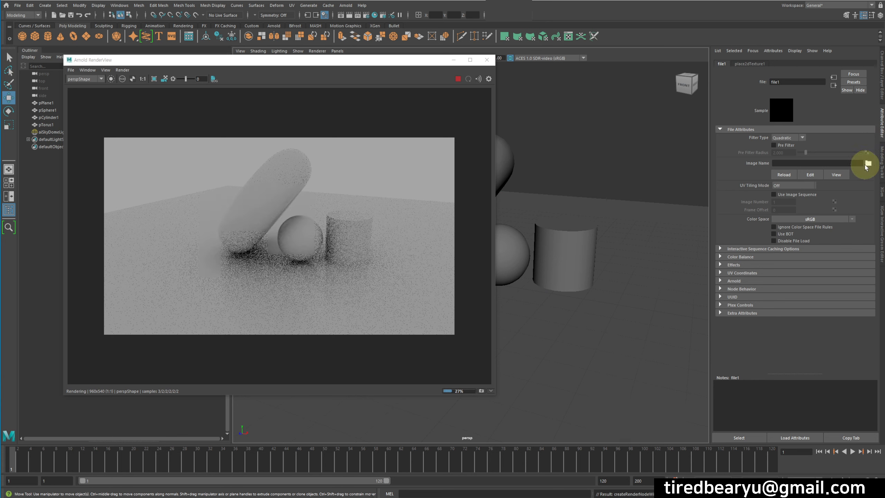
left_click(868, 163)
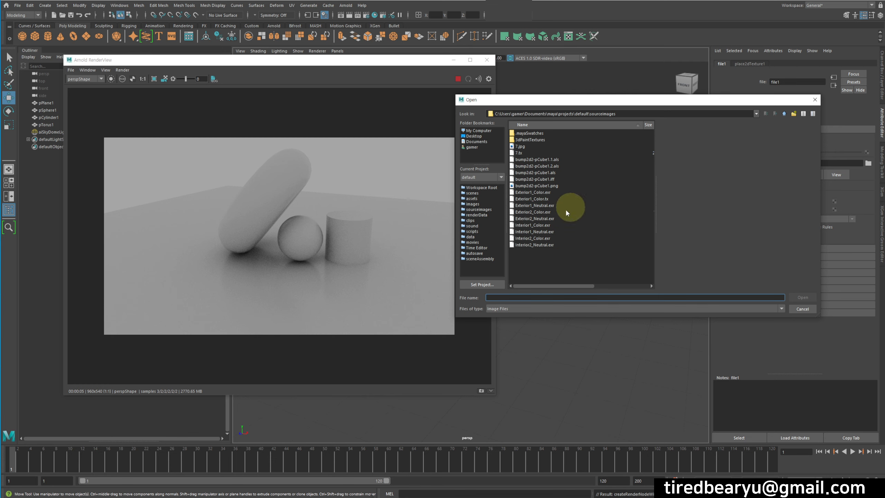
Compare the previews of the exterior and interior EXR images and load Exterior1_Color.exr as the skydome texture
left_click(542, 194)
left_click(554, 200)
left_click(556, 205)
left_click(559, 218)
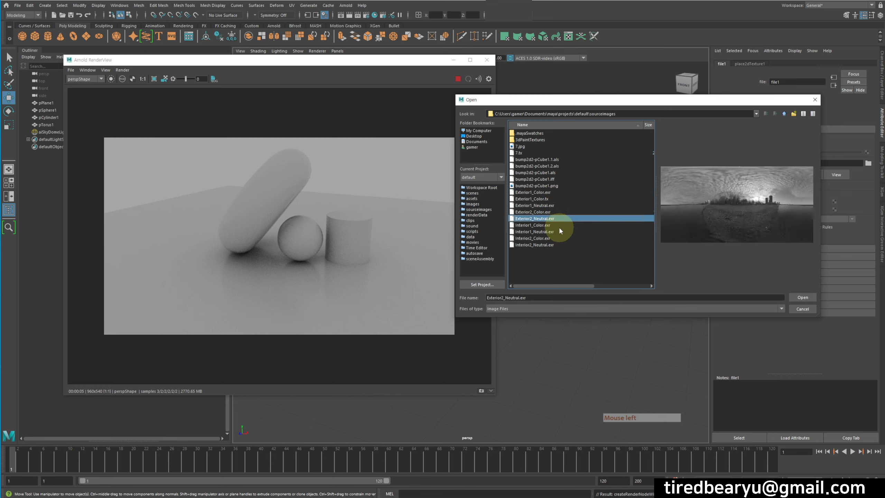
left_click(558, 227)
left_click(560, 239)
left_click(571, 232)
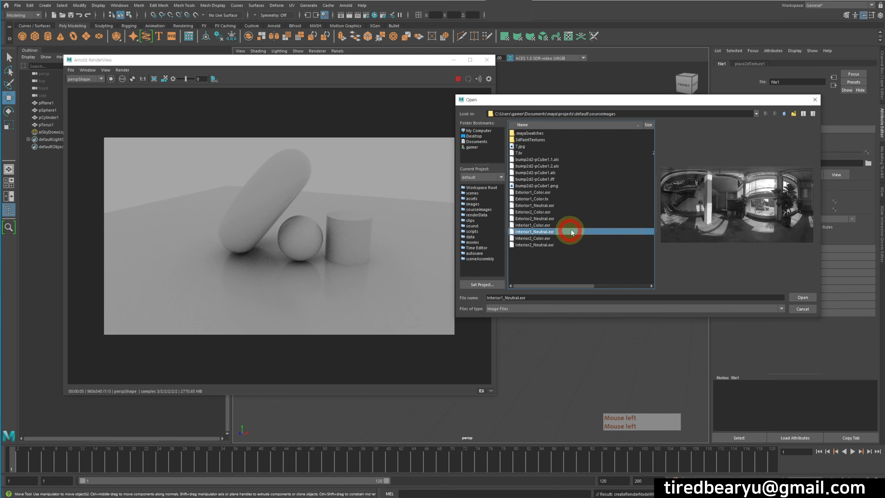
left_click(571, 220)
left_click(568, 205)
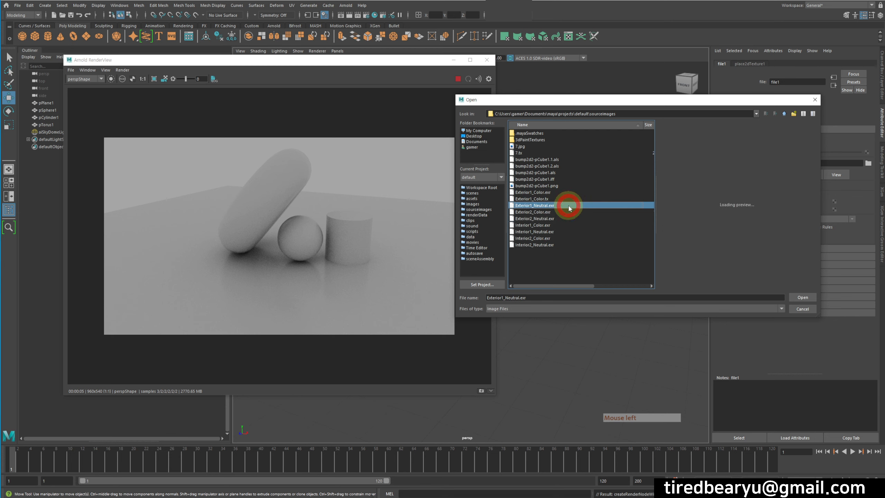
left_click(567, 193)
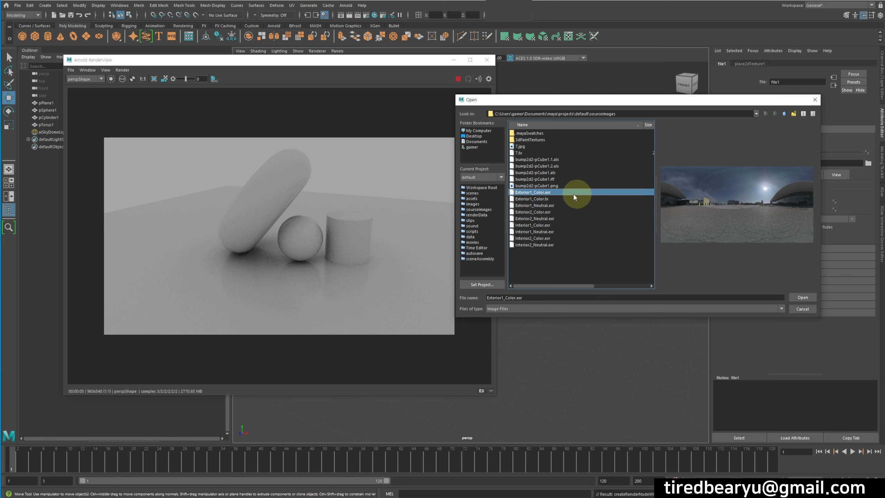
double_click(540, 193)
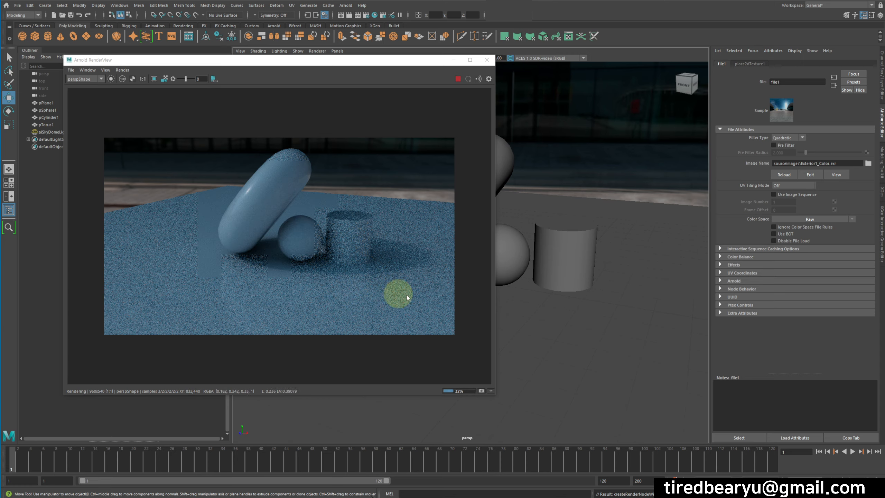
Move the torus farther away from the sphere and scale it down slightly
left_click_drag(579, 292, 555, 219, "alt")
key("e")
left_click(536, 198)
key("w")
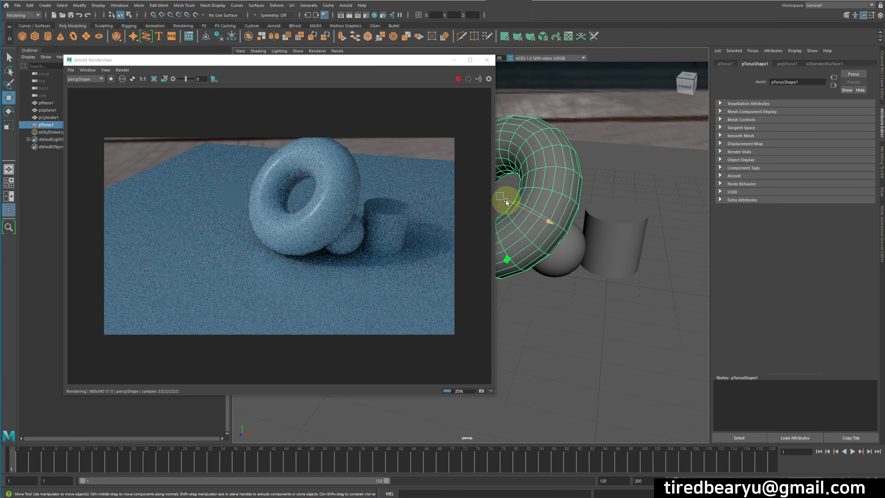
left_click_drag(506, 202, 529, 195, "alt")
left_click_drag(587, 213, 593, 235, "alt")
middle_click_drag(593, 236, 547, 235, "alt")
right_click_drag(547, 236, 574, 237, "alt")
middle_click_drag(575, 237, 598, 238, "alt")
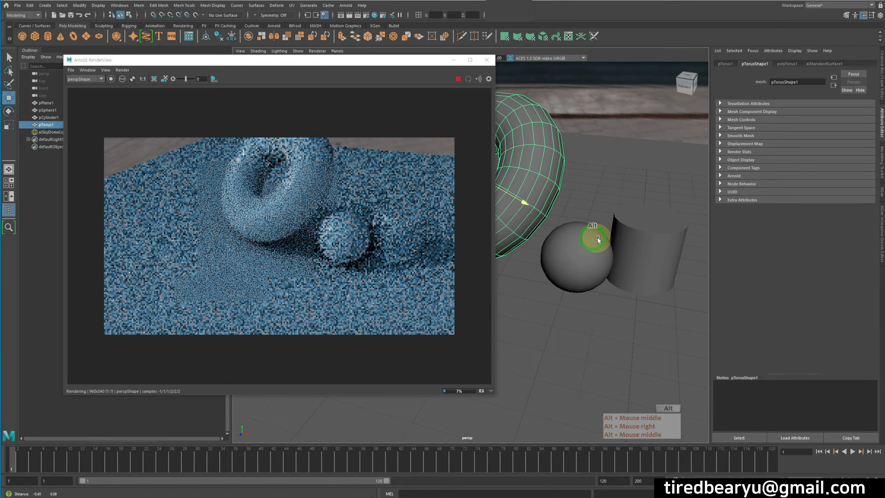
key("r")
middle_click_drag(615, 200, 693, 208)
key("w")
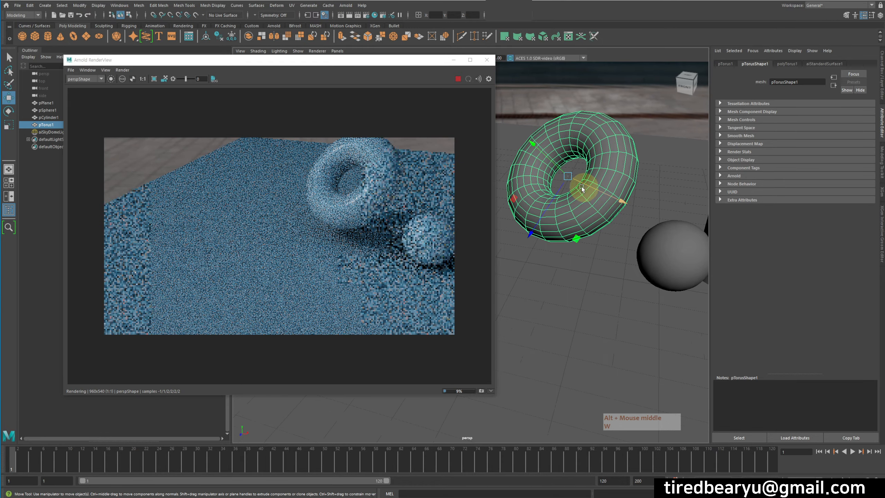
Turn on the smooth mesh preview for the torus
mouse_move(581, 188)
middle_mouse_down("alt")
mouse_move(572, 176)
mouse_move(574, 201)
mouse_move(583, 198)
middle_mouse_up("alt")
left_click_drag(583, 195, 642, 191, "alt")
middle_click_drag(642, 191, 614, 193)
left_click_drag(614, 193, 616, 209, "alt")
key("3")
Try the smooth mesh preview on the cylinder
left_click(624, 236)
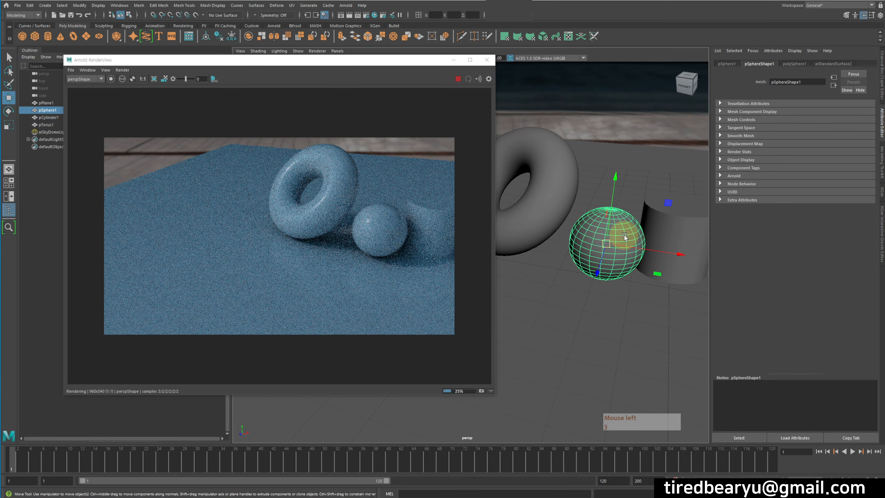
left_click(673, 229)
key("3")
left_click_drag(681, 310, 613, 273, "alt")
middle_click_drag(612, 272, 619, 273, "alt")
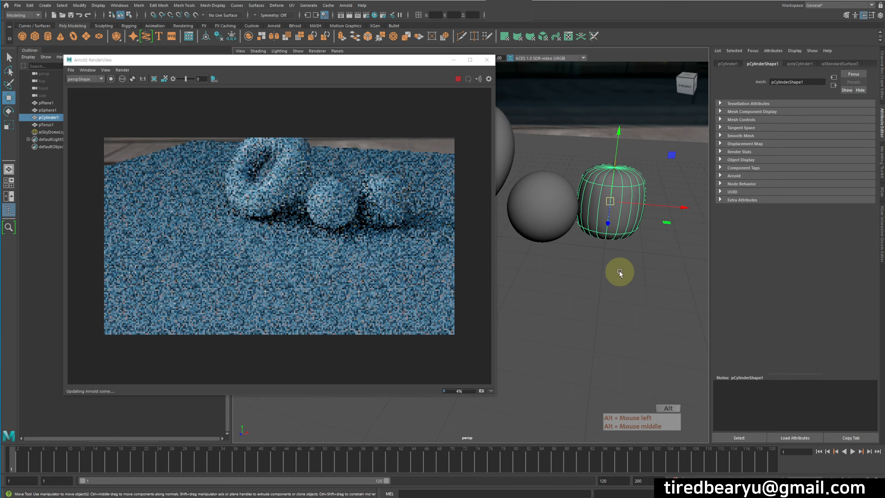
key("1")
left_click_drag(628, 279, 595, 306, "alt")
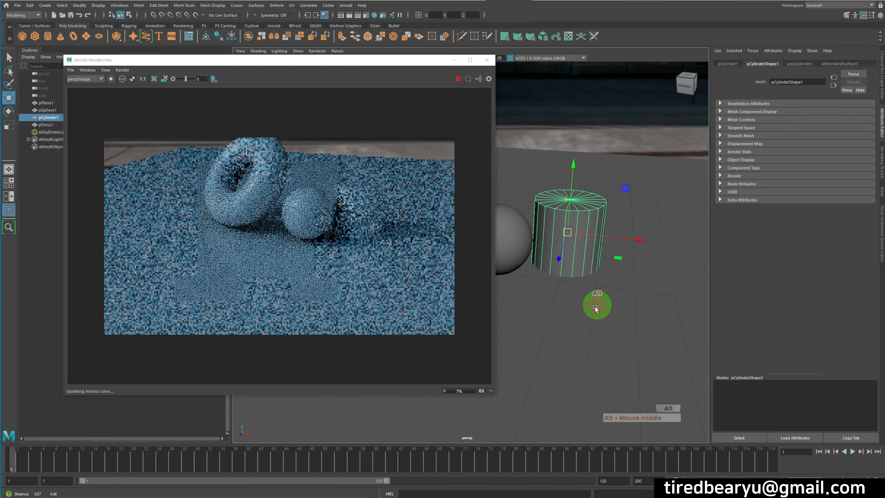
Set the transmission weight of the cylinder's Arnold standard surface material to 1
middle_click_drag(595, 307, 581, 316, "alt")
right_click_drag(589, 314, 613, 307, "alt")
left_click(659, 128)
left_click(580, 227)
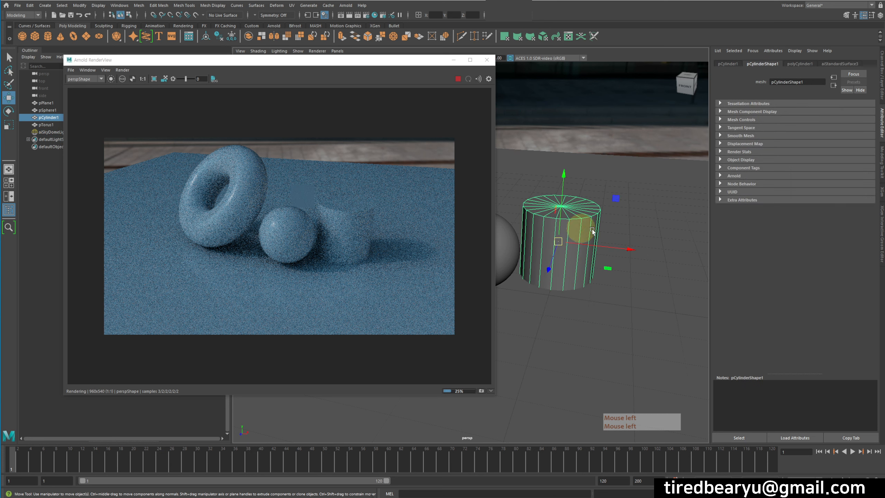
left_click(834, 65)
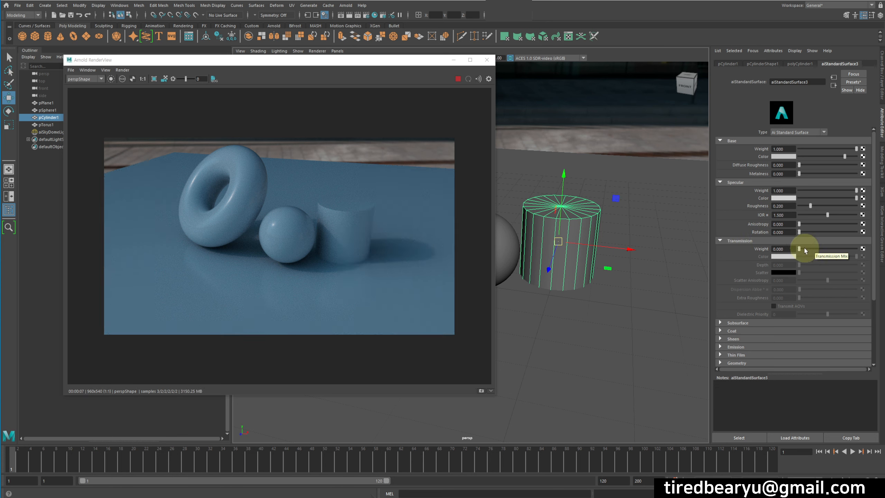
left_click_drag(804, 248, 857, 248)
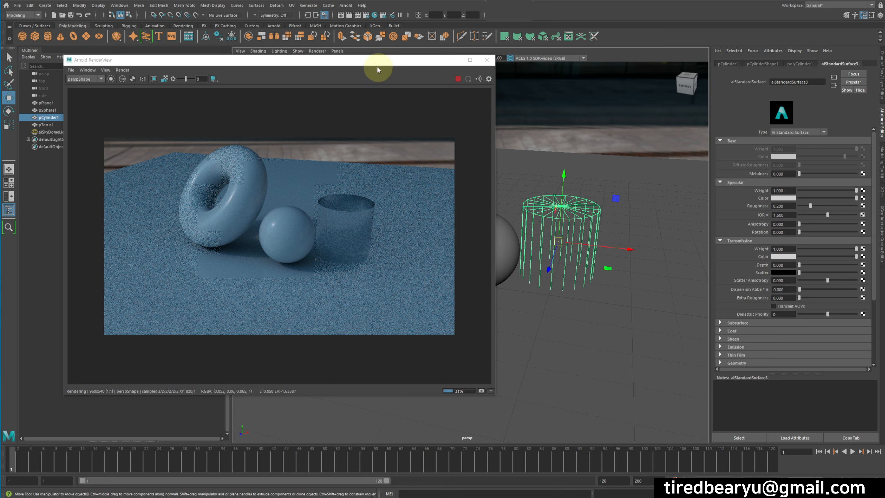
Set the transmission weight of the sphere's and torus's materials to 1 as well
left_click_drag(369, 64, 304, 58)
left_click(494, 247)
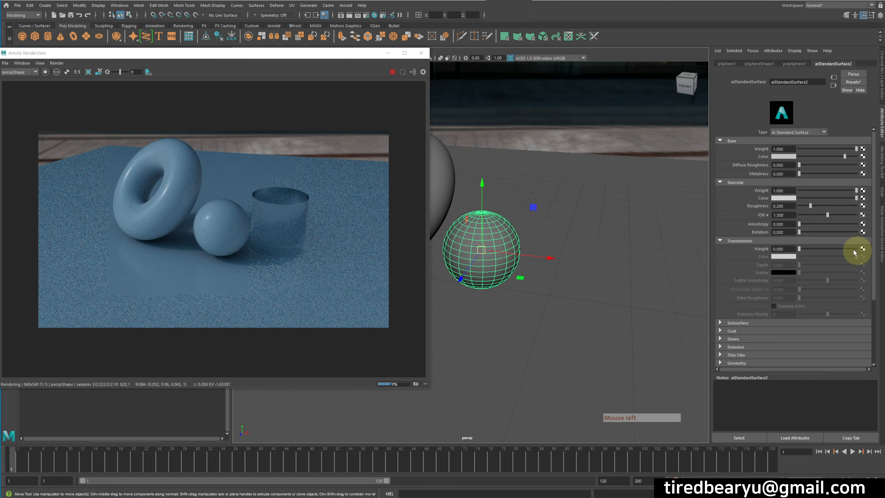
left_click(445, 181)
left_click_drag(811, 249, 856, 249)
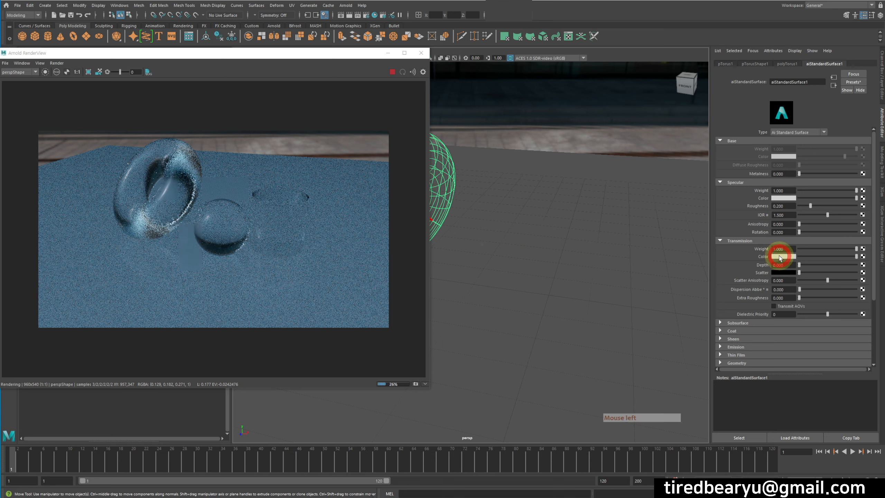
Set the transmission color to red on the torus's material and to yellow on the sphere's material
left_click(784, 256)
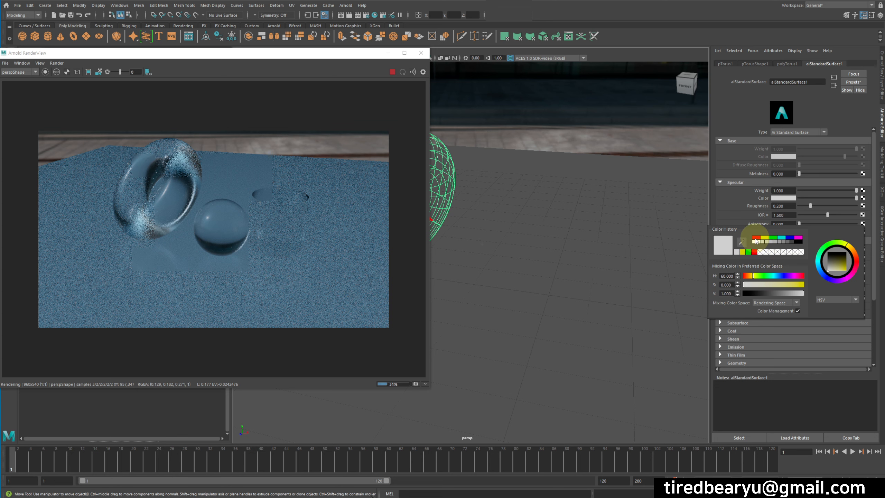
left_click(755, 239)
left_click(478, 211)
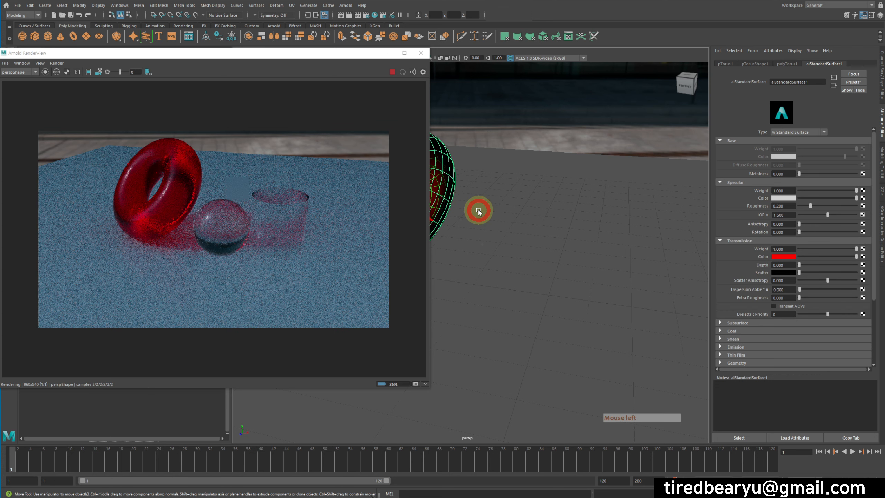
left_click(784, 255)
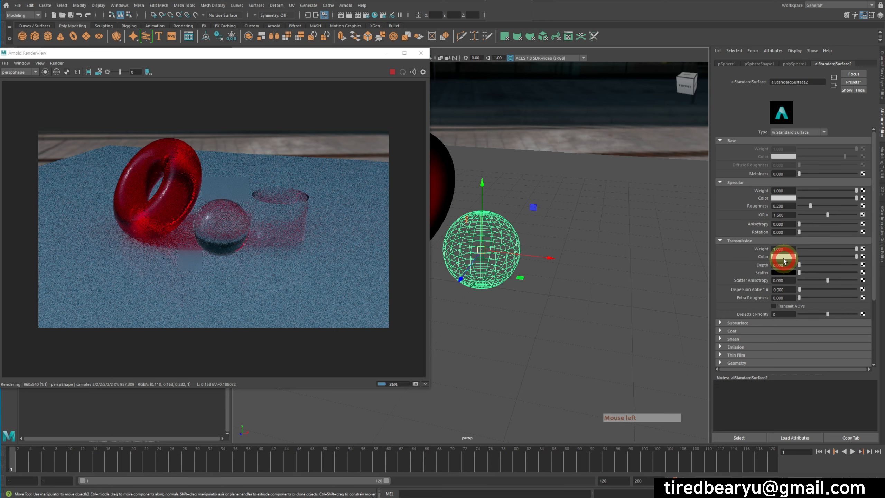
left_click(779, 256)
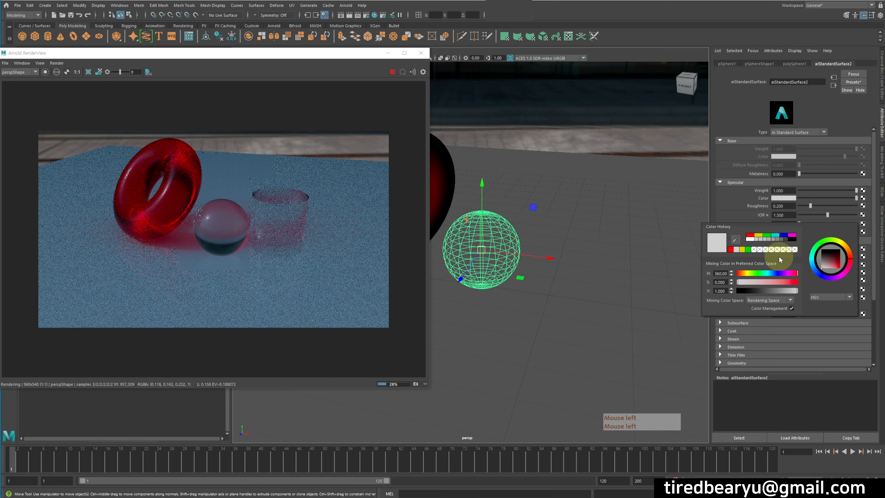
left_click(759, 230)
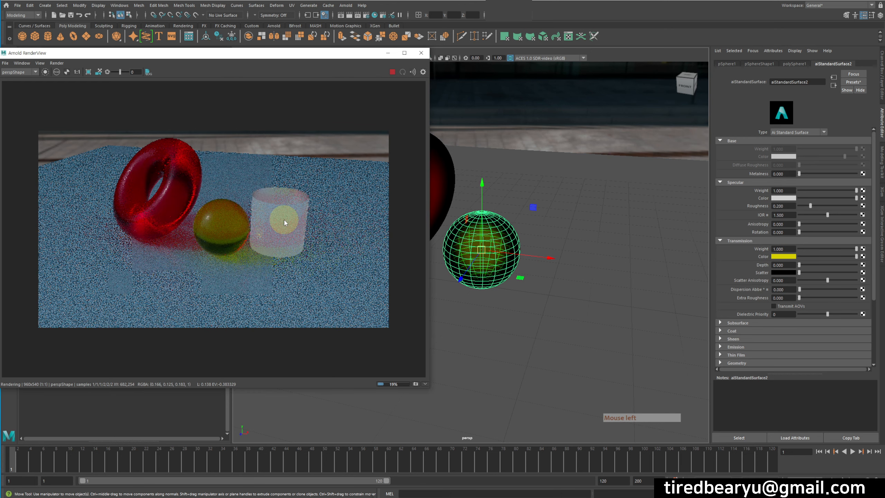
Set the transmission color of the cylinder's material to green
left_click(284, 219)
left_click(824, 65)
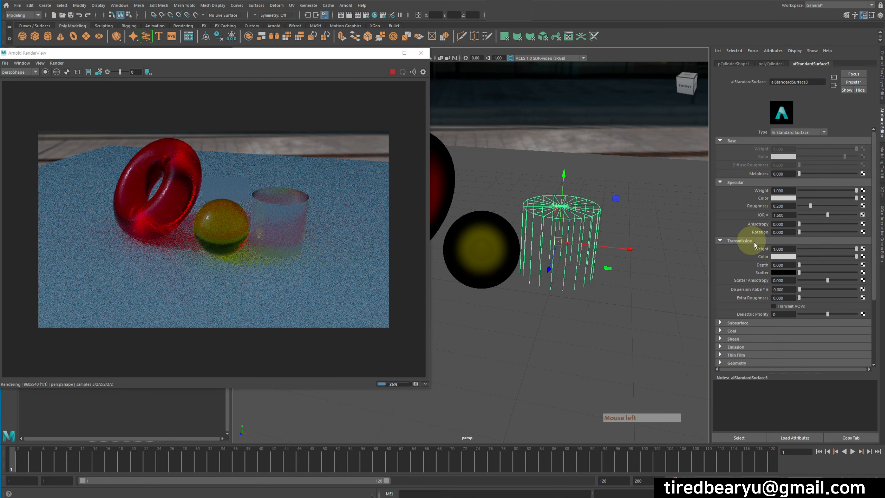
left_click(783, 257)
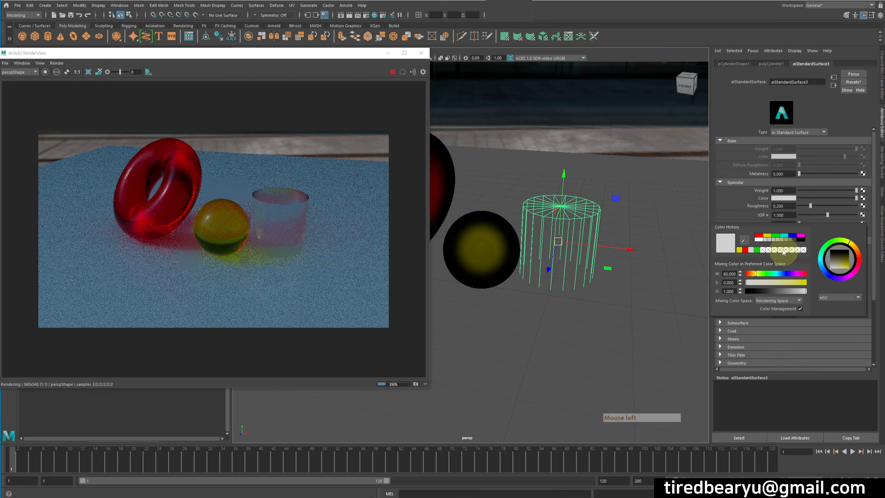
left_click(777, 237)
left_click(509, 221)
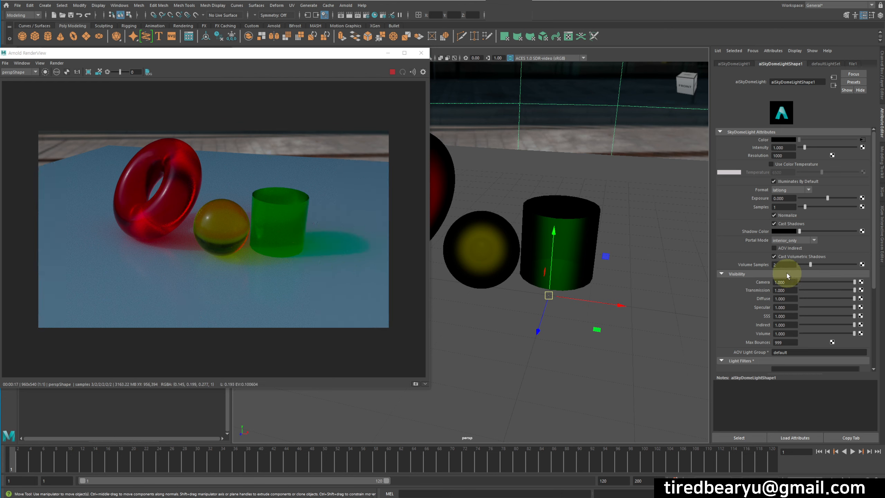
Enable Caustics in the advanced settings of the cylinder's material
scroll(787, 275, "down", 5)
left_click(590, 211)
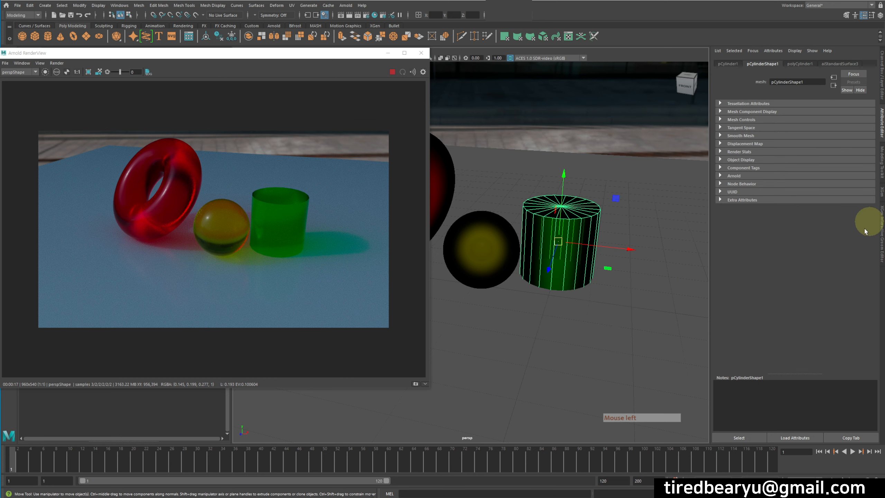
left_click(838, 64)
scroll(777, 303, "down", 3)
scroll(777, 305, "down", 1)
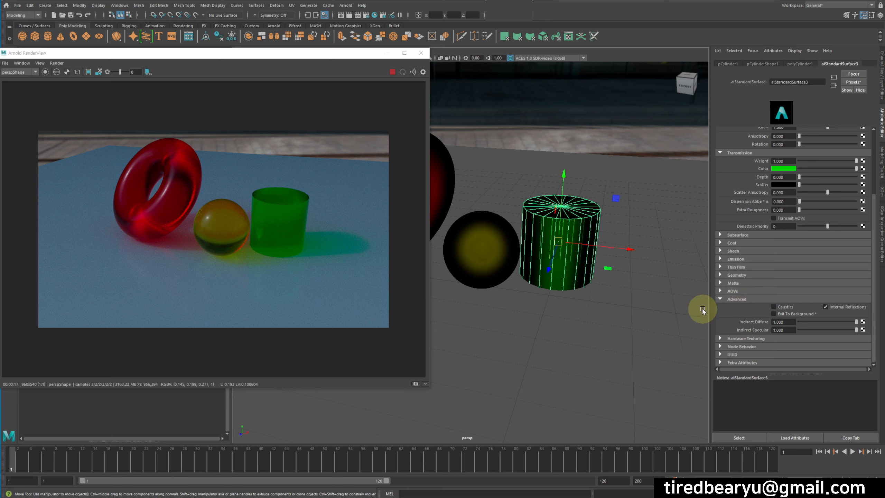
left_click(784, 307)
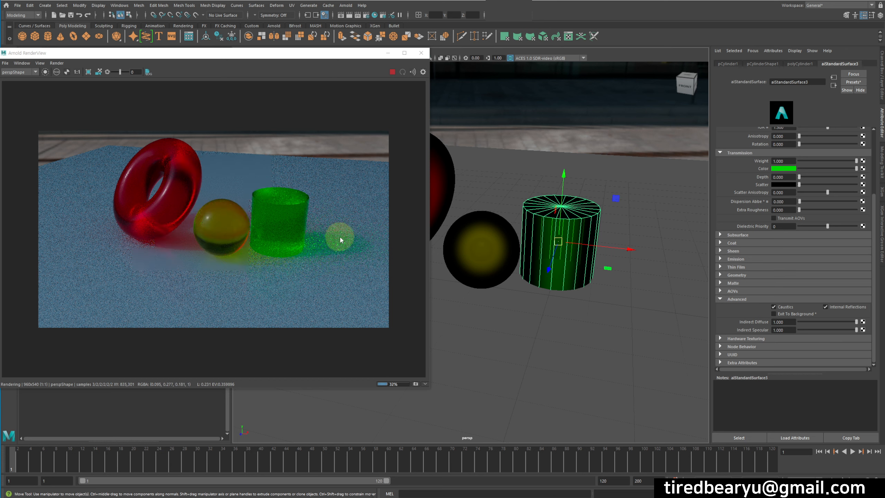
Store two snapshots of the caustics render and delete Snapshot_01
left_click(415, 384)
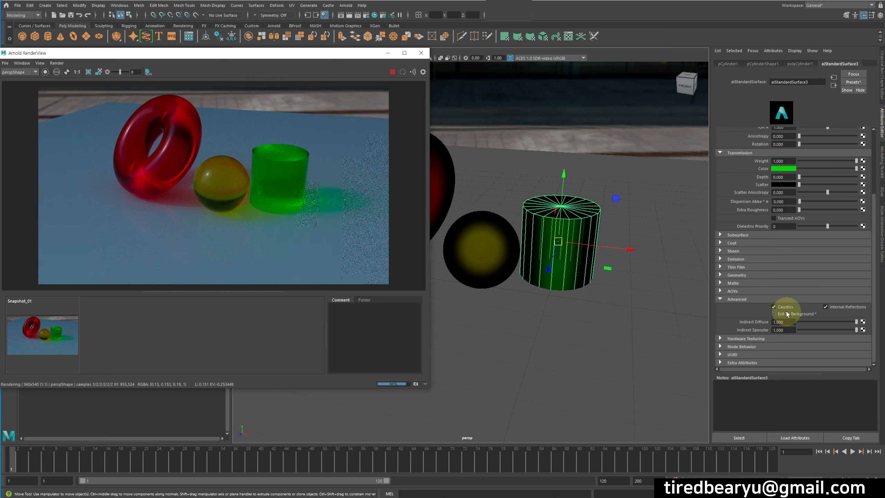
left_click(416, 385)
left_click(74, 345)
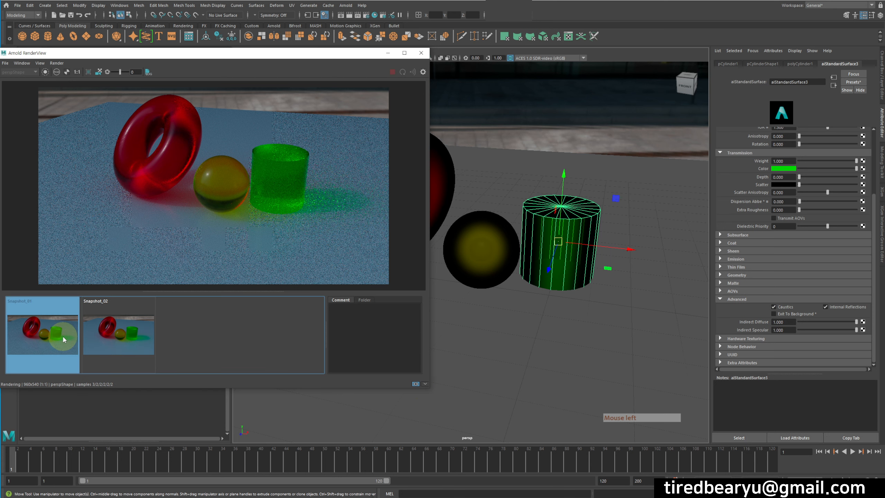
right_click(67, 338)
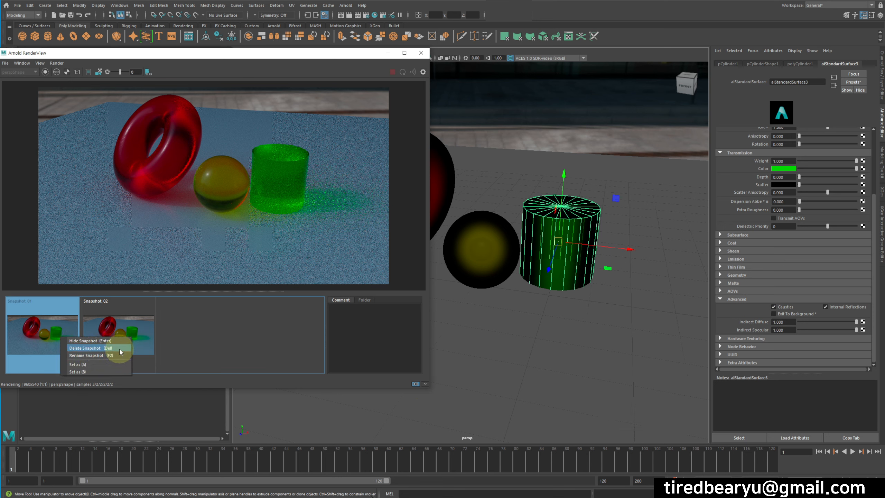
left_click(90, 348)
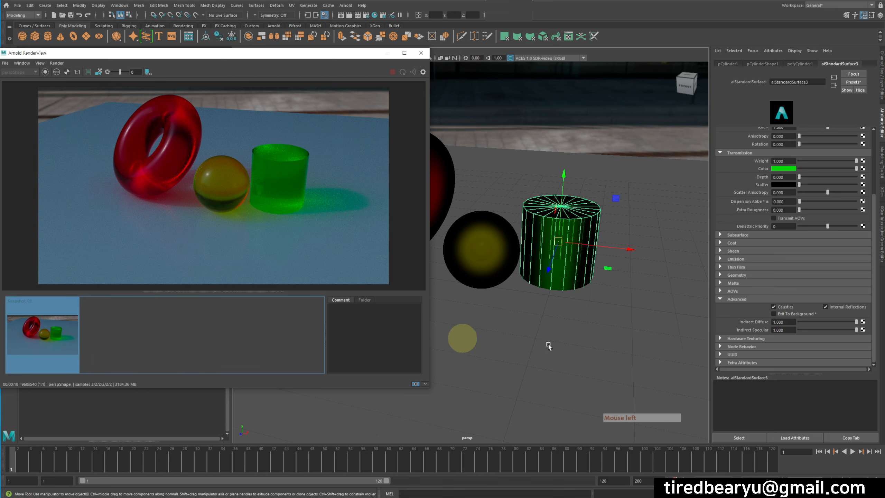
Turn off Caustics on the cylinder's material and compare the live render with the stored snapshot
left_click(789, 308)
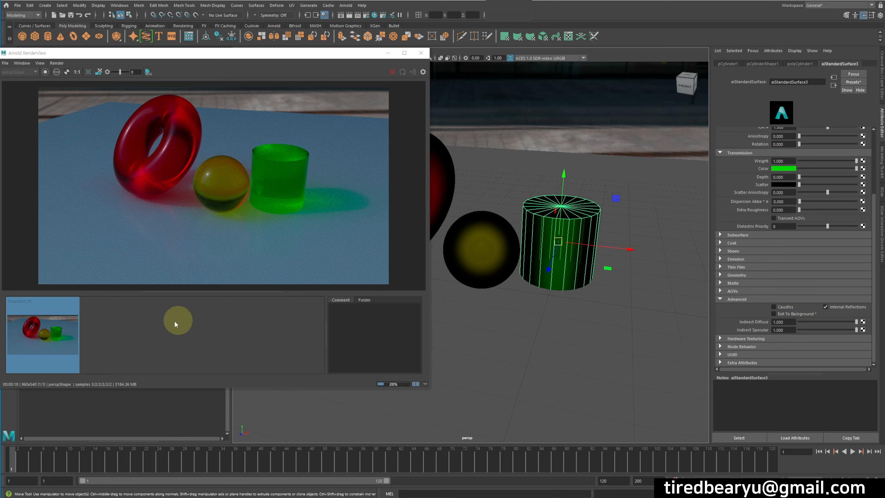
left_click(56, 333)
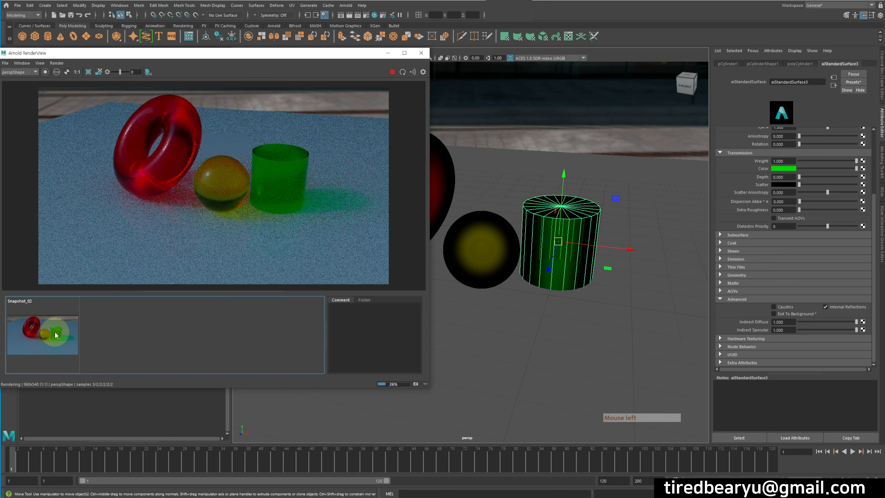
left_click(56, 334)
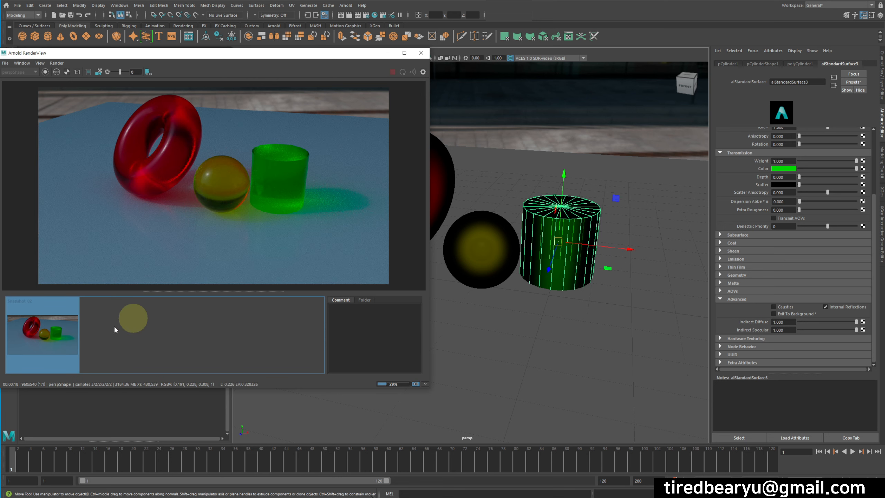
left_click(54, 337)
left_click(64, 343)
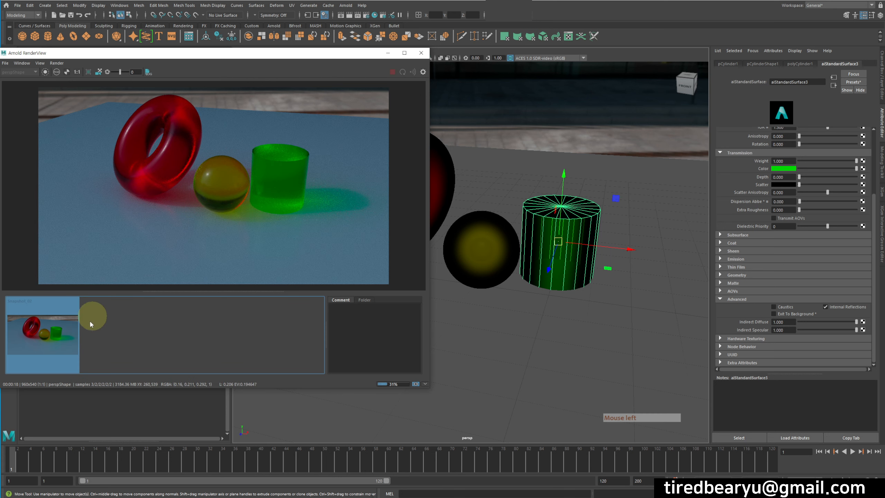
left_click(71, 338)
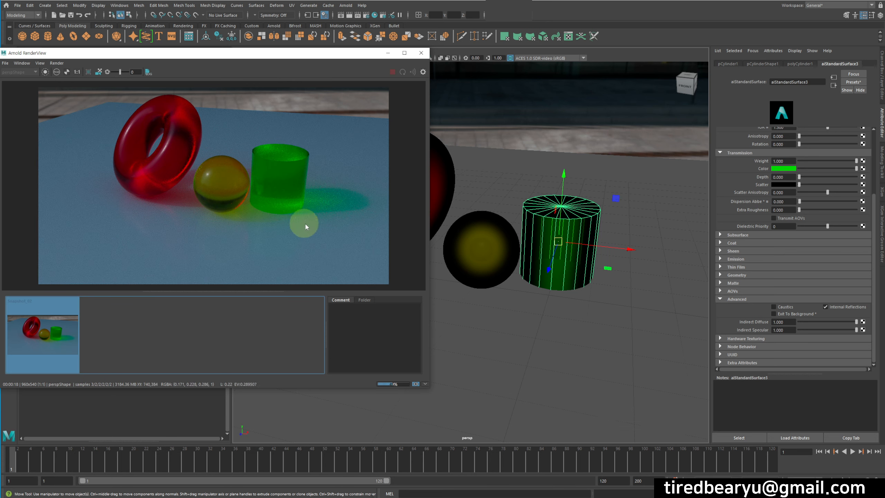
Set the specular IOR of the cylinder's material to 1
scroll(777, 205, "up", 5)
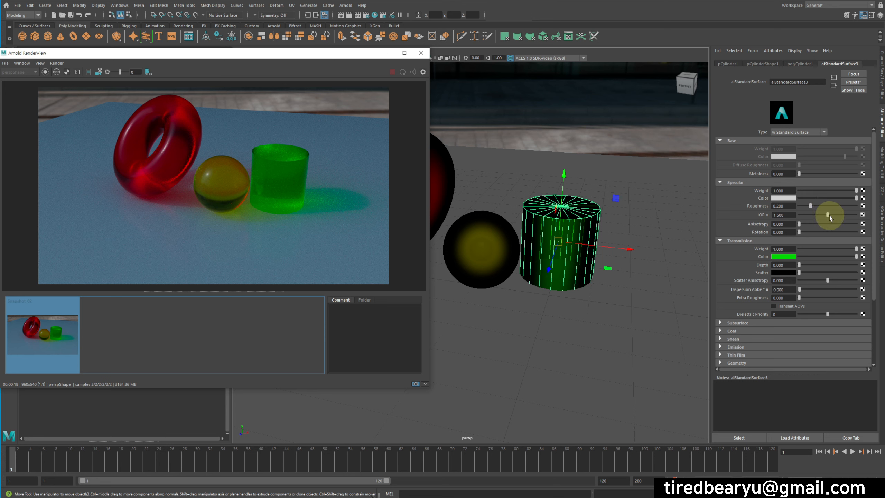
left_click(788, 215)
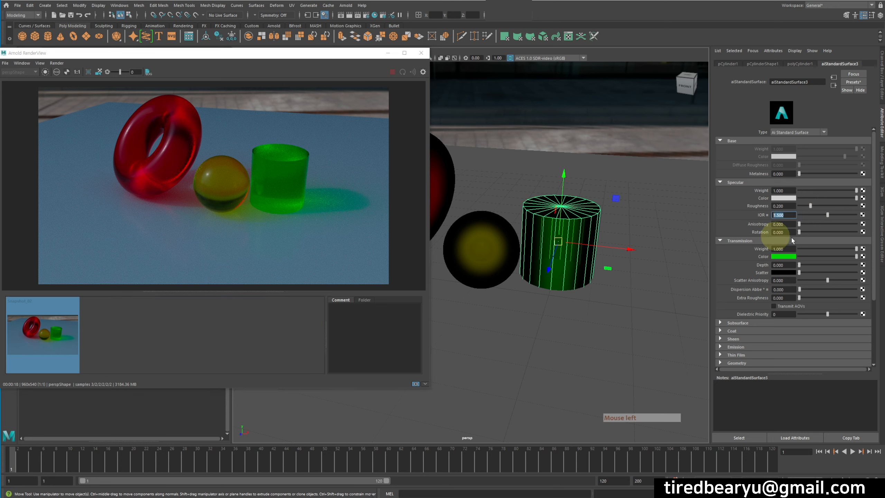
type("1")
key("Return")
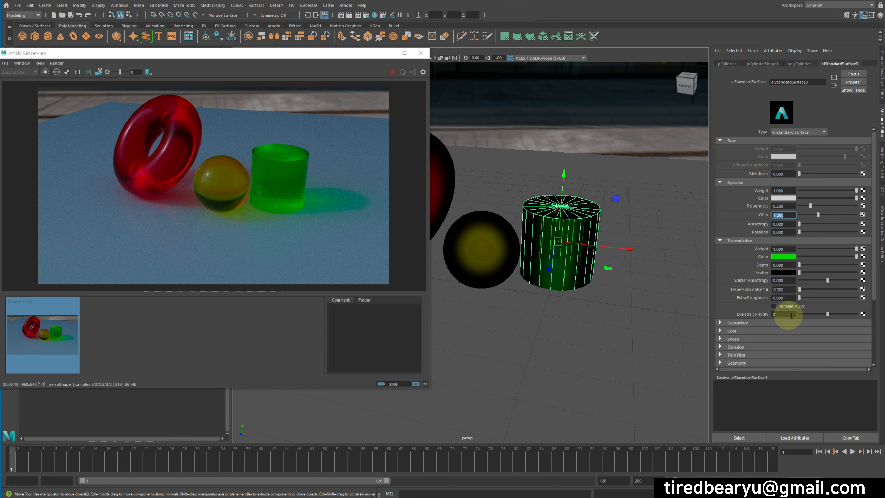
Turn Caustics back on for the cylinder's material and return from the snapshot to the live render
scroll(788, 317, "down", 3)
left_click(781, 353)
left_click(197, 359)
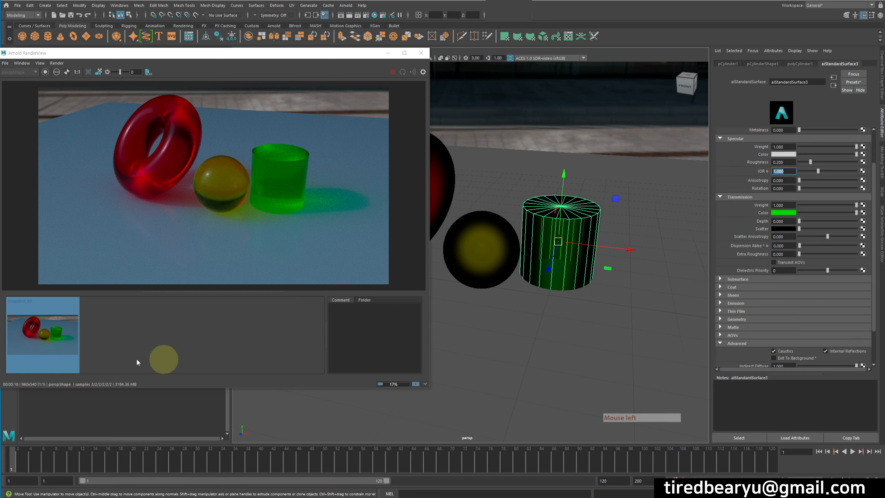
left_click(294, 265)
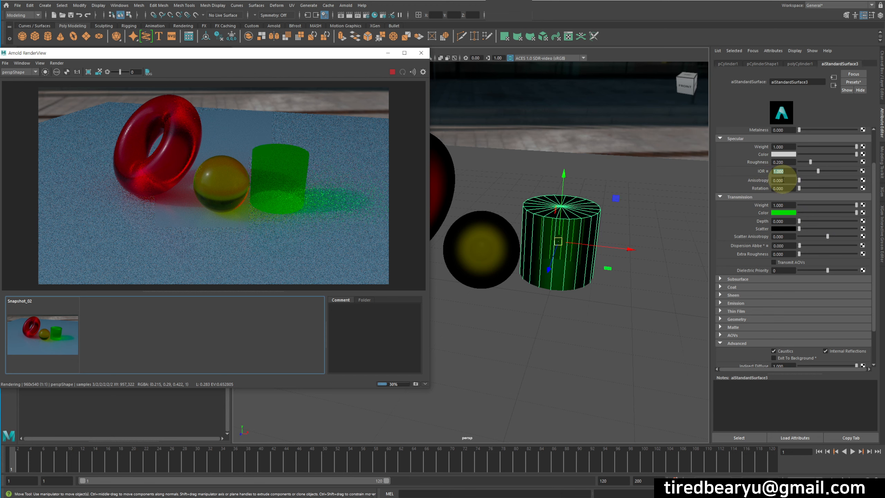
Set the specular IOR of the cylinder's material to 1.333
mouse_move(823, 170)
left_mouse_down()
mouse_move(862, 171)
mouse_move(804, 177)
mouse_move(833, 174)
mouse_move(826, 171)
left_mouse_up()
left_click(813, 172)
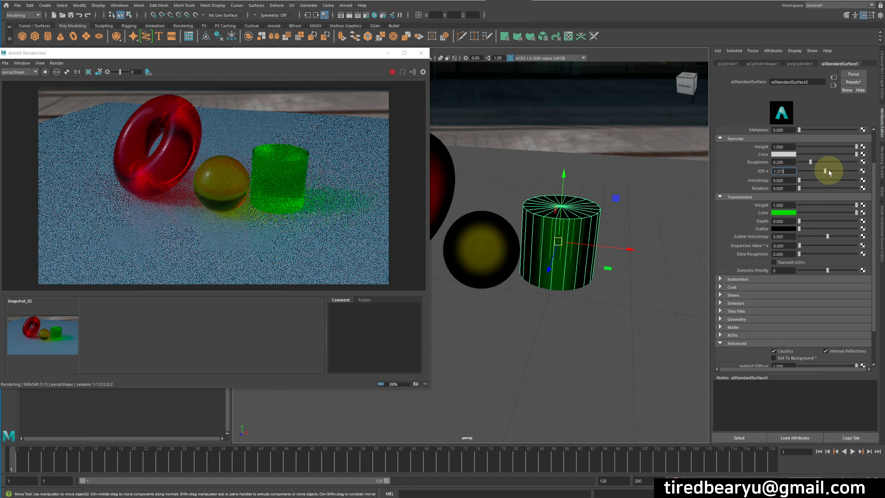
left_click(784, 171)
type("1")
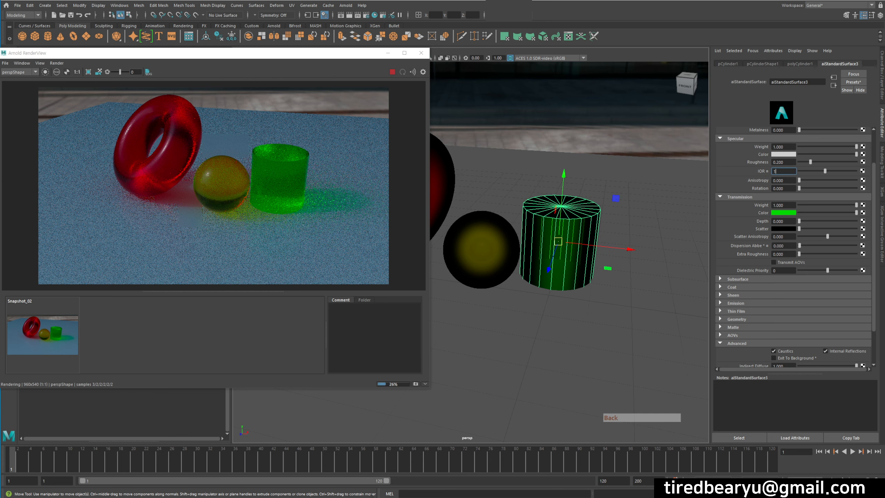
type("3.333")
key("Return")
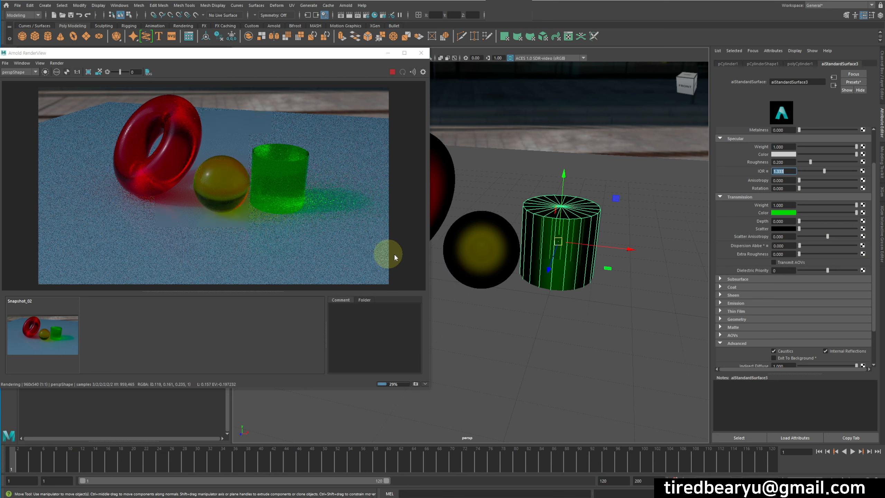
Turn on Caustics in the advanced settings of the yellow sphere's material
left_click(499, 237)
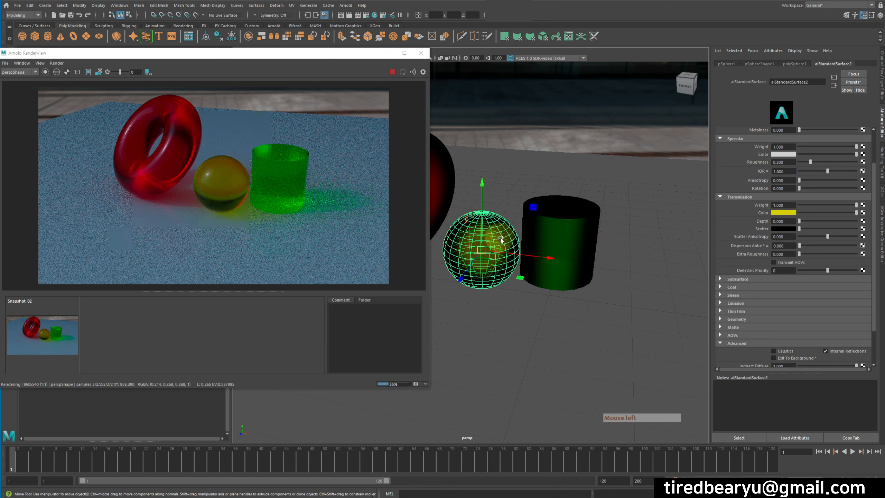
left_click(444, 188)
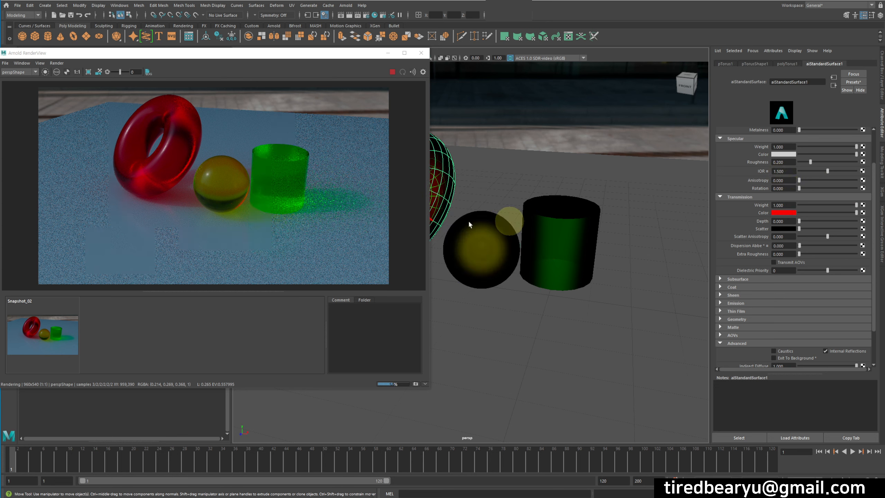
left_click(471, 242)
left_click(784, 350)
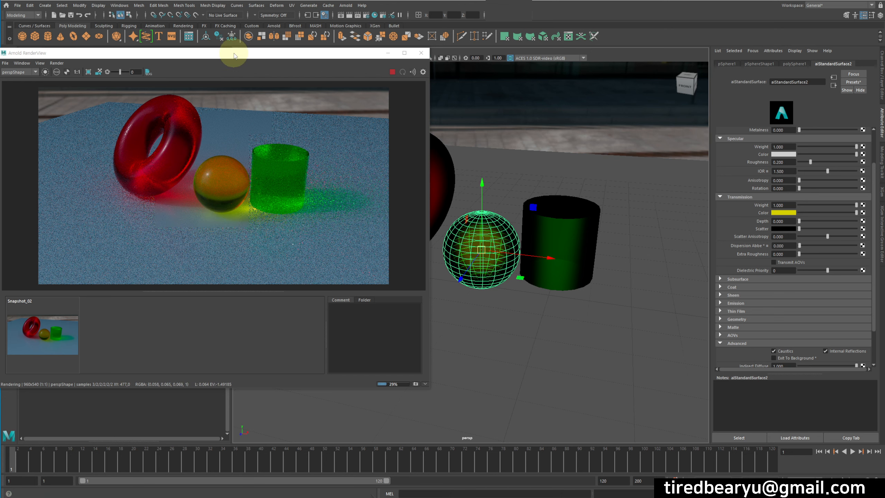
Move the render window clear of the viewport and examine where the sun sits in the skydome's HDR sky
left_click_drag(234, 52, 232, 177)
left_click_drag(632, 192, 535, 209, "alt")
middle_click_drag(535, 209, 598, 387, "alt")
right_click_drag(601, 290, 538, 272, "alt")
middle_click_drag(572, 265, 614, 306, "alt")
right_click_drag(566, 255, 536, 260, "alt")
left_click_drag(547, 258, 601, 239, "alt")
middle_click_drag(603, 296, 610, 383, "alt")
left_click_drag(595, 270, 592, 259, "alt")
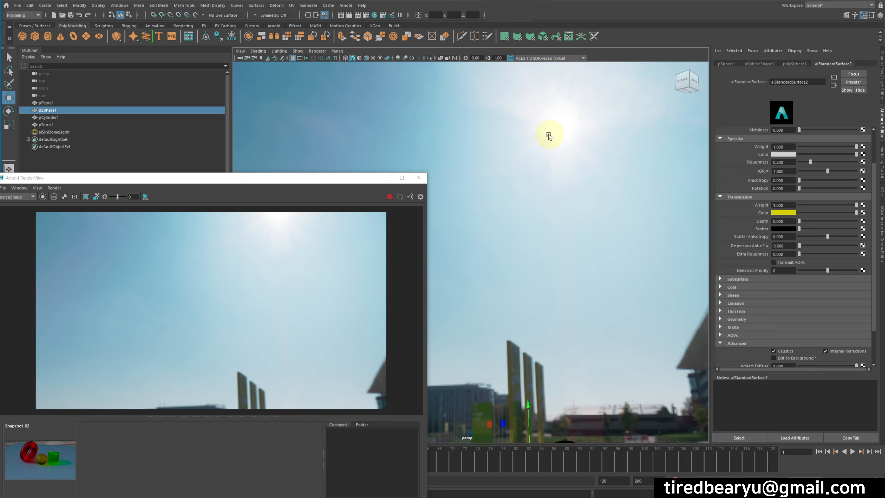
left_click_drag(559, 123, 652, 217, "alt")
Frame the sphere and compose the perspective view so the torus, sphere and cylinder all show in the live render
key("f")
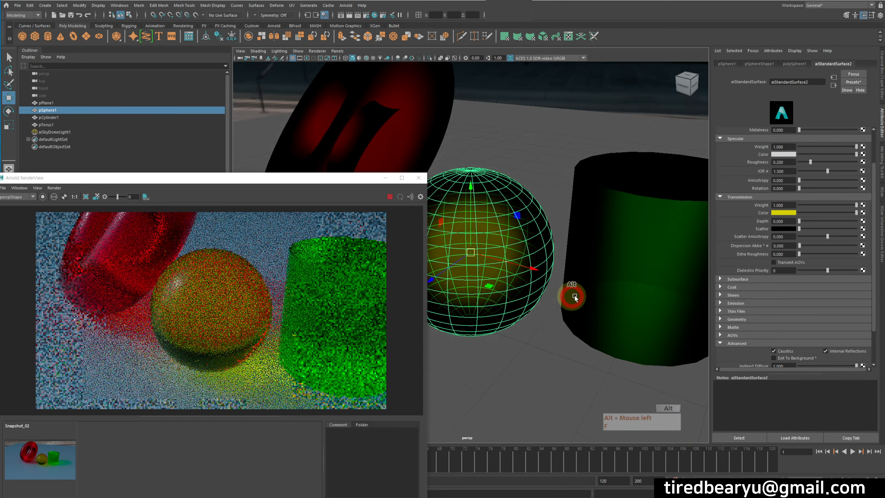
left_click_drag(575, 296, 556, 270, "alt")
right_click_drag(555, 270, 537, 271, "alt")
middle_click_drag(537, 271, 551, 298, "alt")
right_click_drag(551, 298, 493, 283, "alt")
middle_click_drag(563, 279, 547, 276, "alt")
right_click_drag(547, 276, 594, 283, "alt")
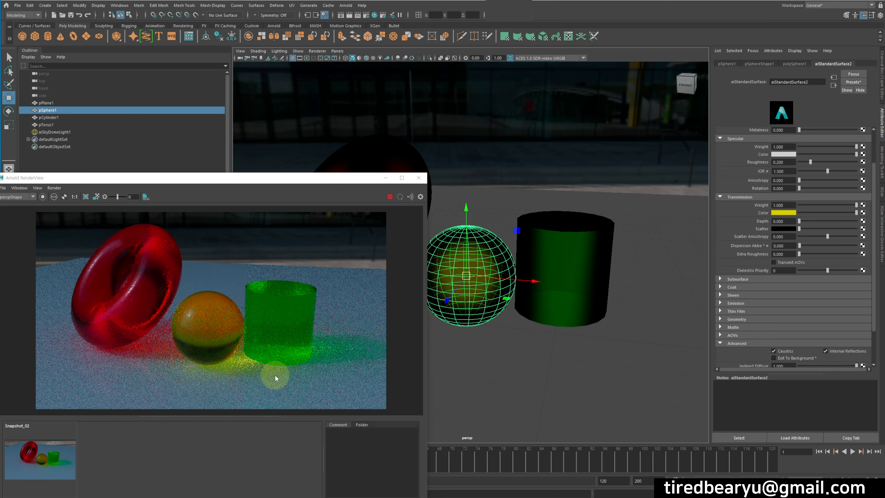
Compare the stored snapshot with the live render of the three caustic materials, ending on the live render
left_click(48, 467)
left_click_drag(203, 180, 287, 76)
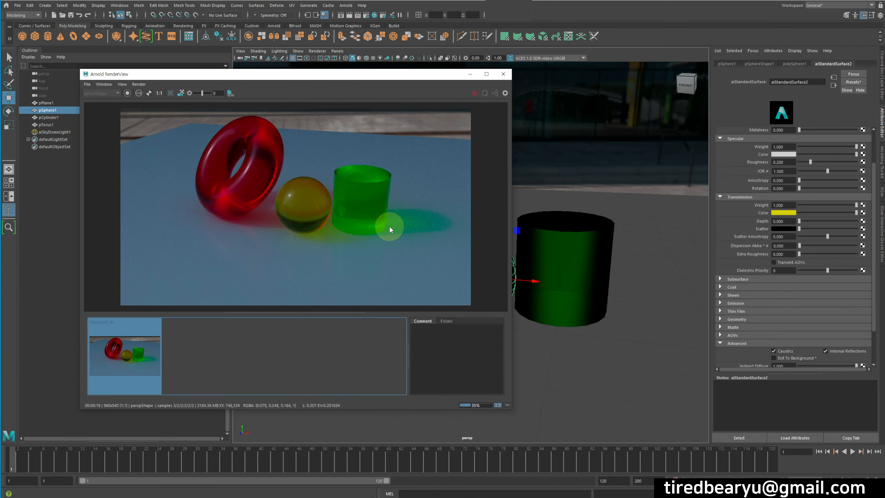
left_click(127, 354)
left_click(130, 353)
left_click(130, 353)
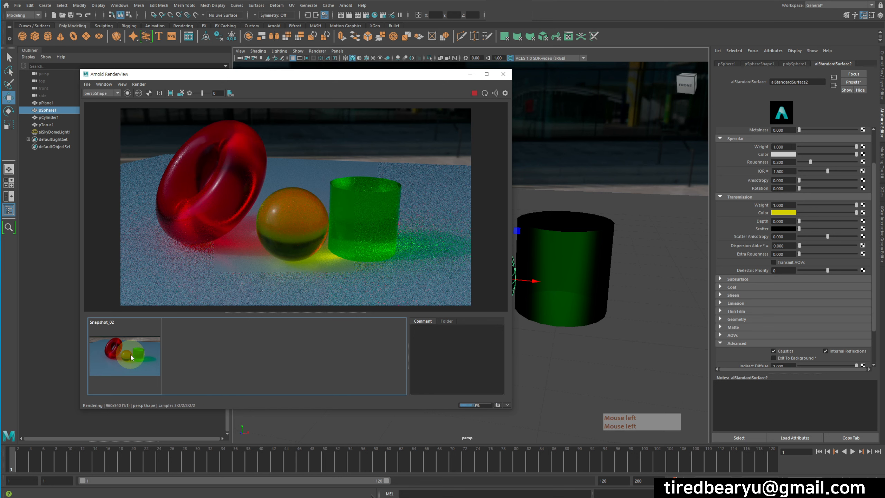
left_click(130, 353)
left_click(130, 353)
left_click(130, 353)
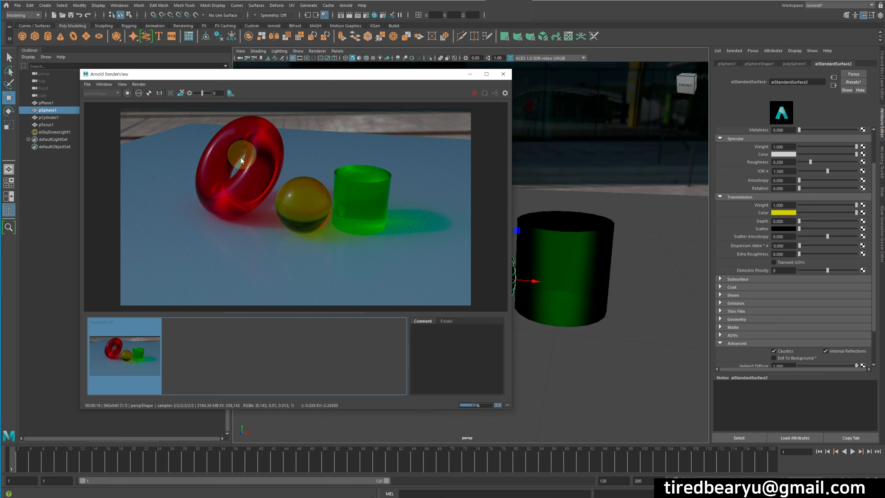
left_click(144, 351)
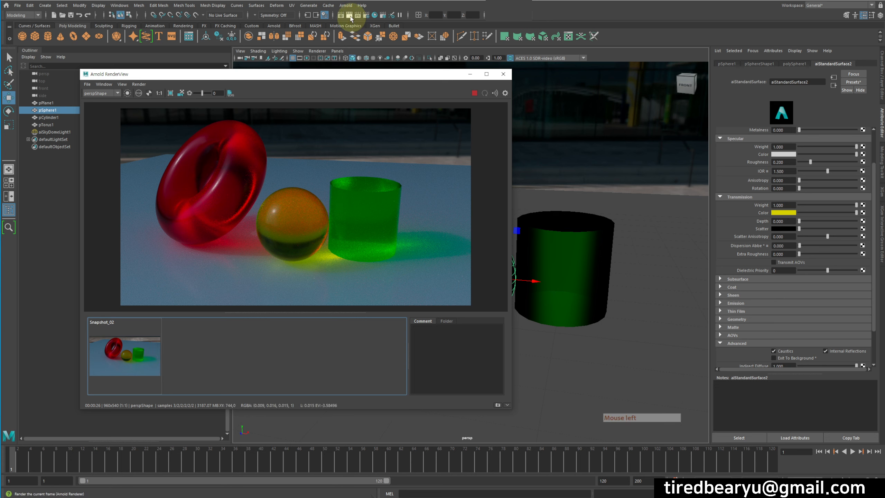
Add a Lens Effects imager to the scene in the Arnold render settings
left_click(366, 15)
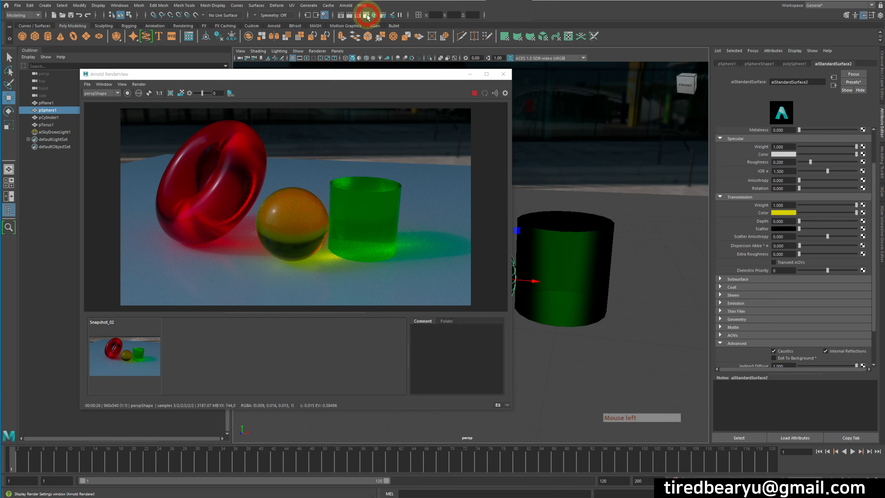
left_click_drag(575, 23, 557, 16)
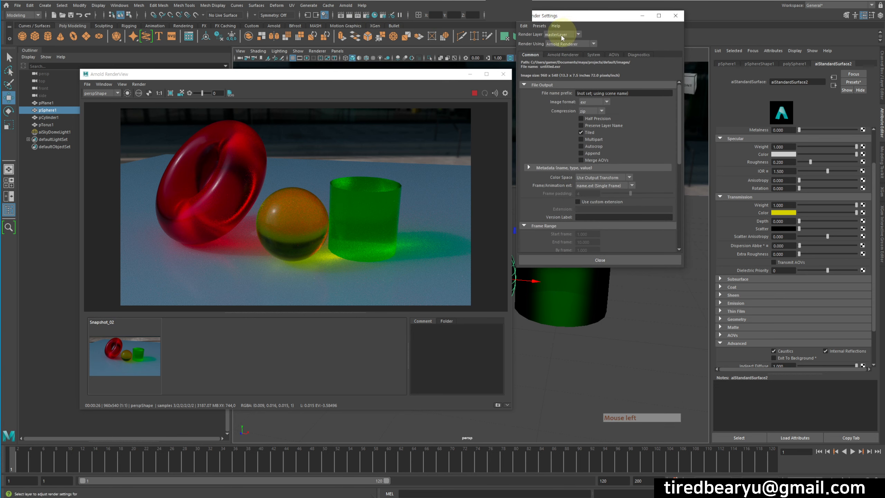
left_click(563, 55)
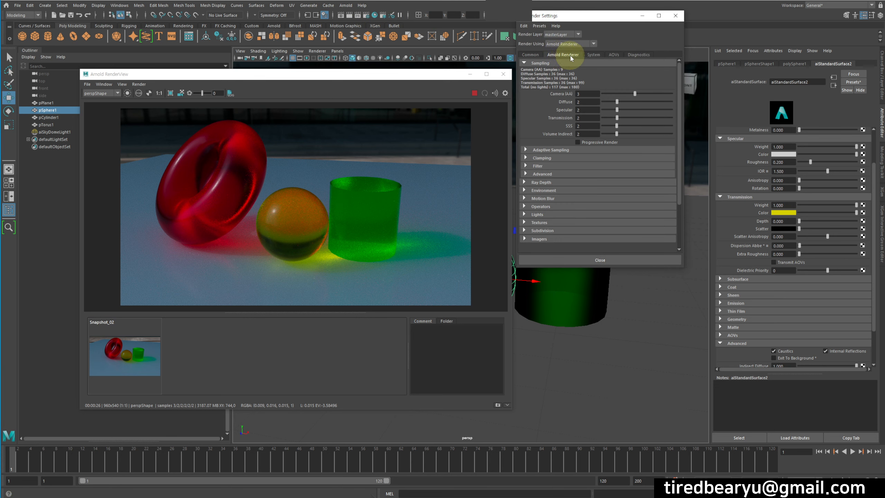
left_click(539, 239)
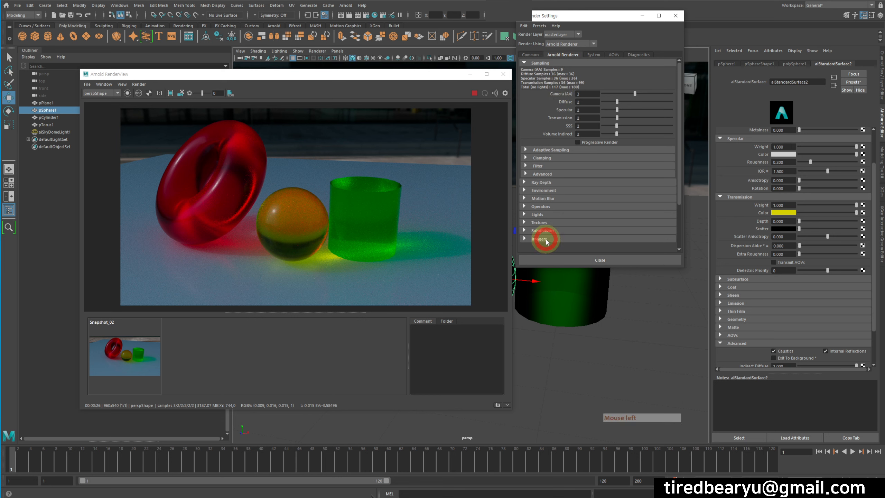
scroll(586, 167, "down", 3)
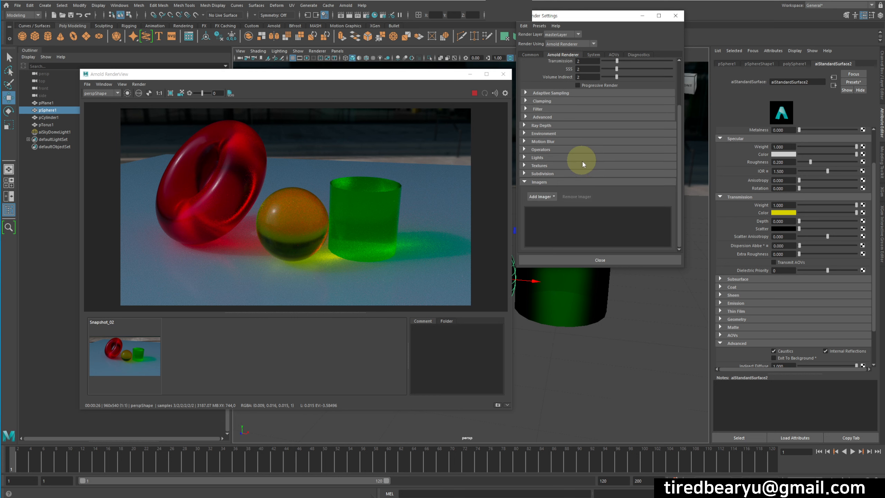
left_click(539, 197)
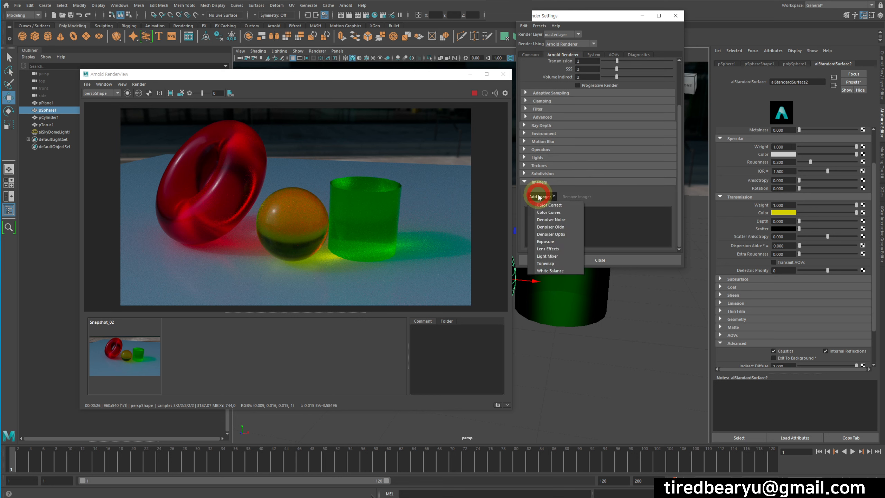
left_click(557, 249)
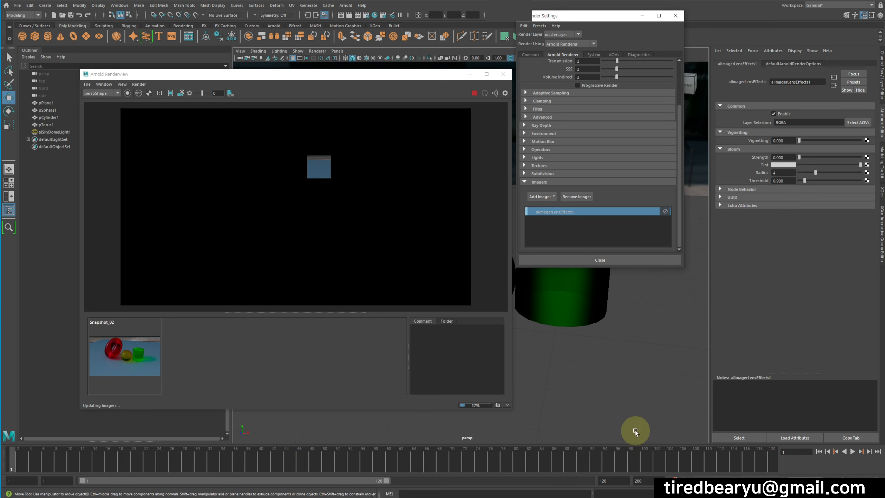